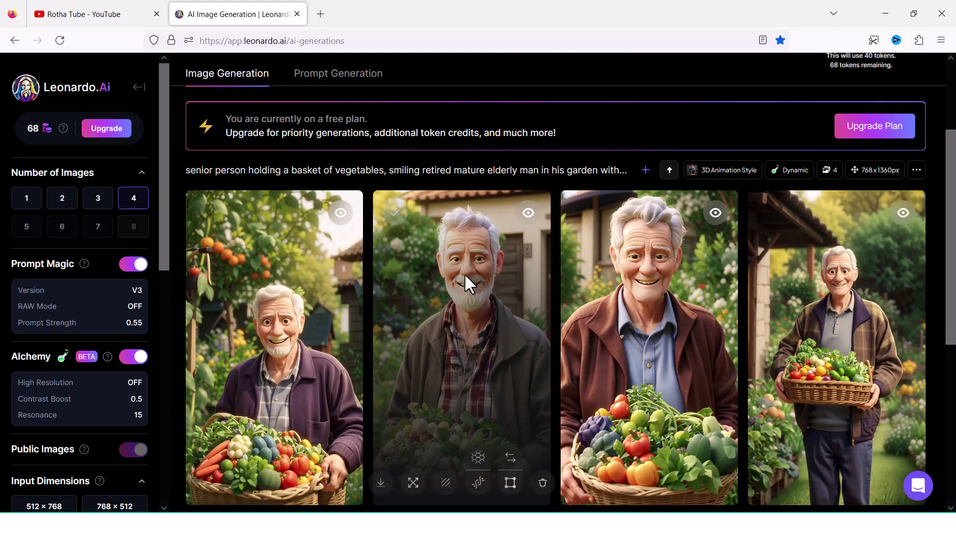
# - Open the second generated image of the elderly man with vegetables, download it, and dismiss the download notice
pyautogui.click(465, 273)
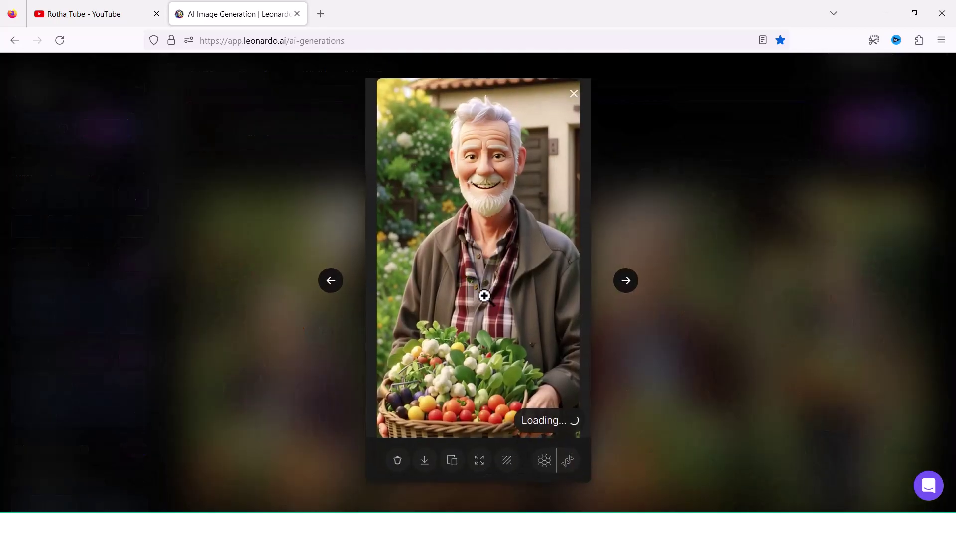
pyautogui.click(425, 461)
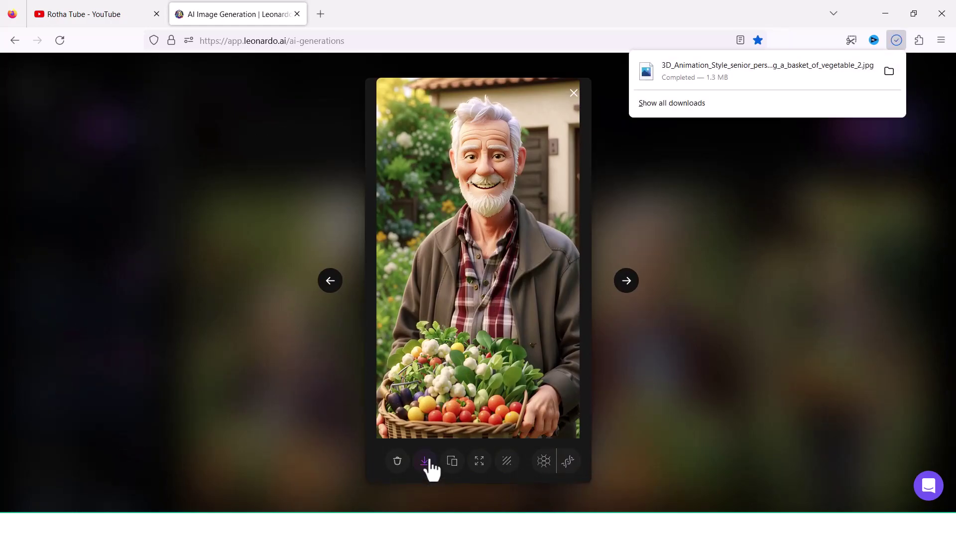
pyautogui.click(757, 188)
pyautogui.click(730, 192)
# - Open Bard in a new browser tab and submit the Notepad prompt "give me 5 advise for a good health for young man"
pyautogui.click(321, 14)
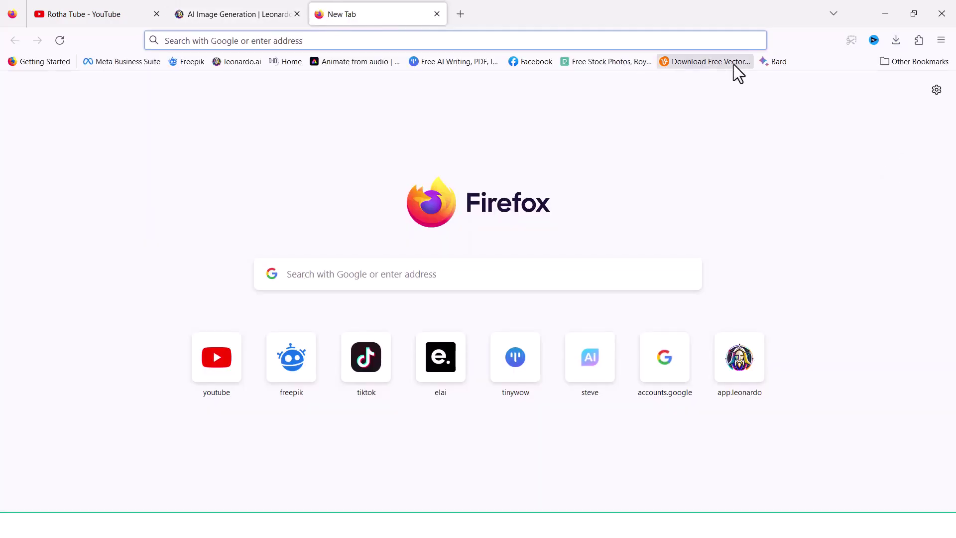
pyautogui.click(769, 61)
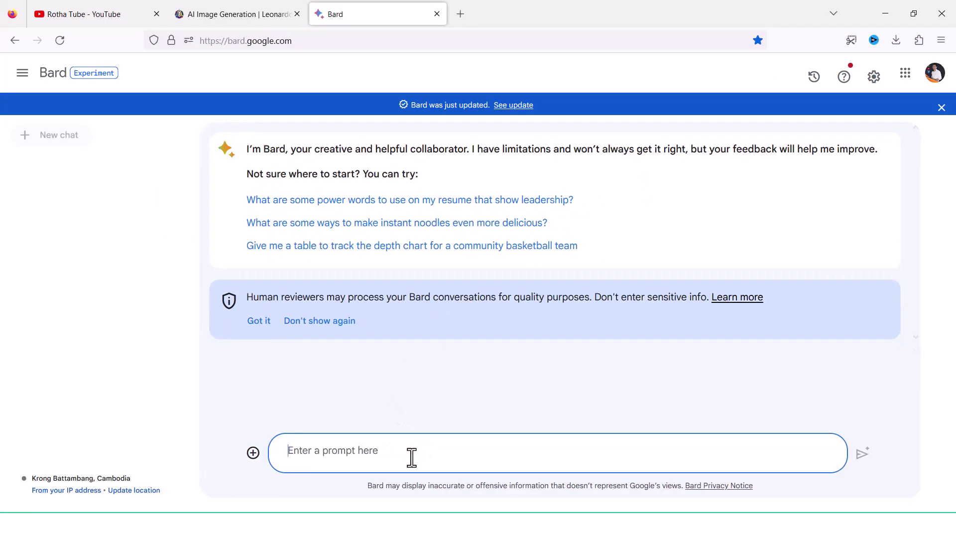
pyautogui.hotkey('alt', 'Tab')
pyautogui.moveTo(482, 424); pyautogui.dragTo(86, 420)
pyautogui.hotkey('ctrl', 'c')
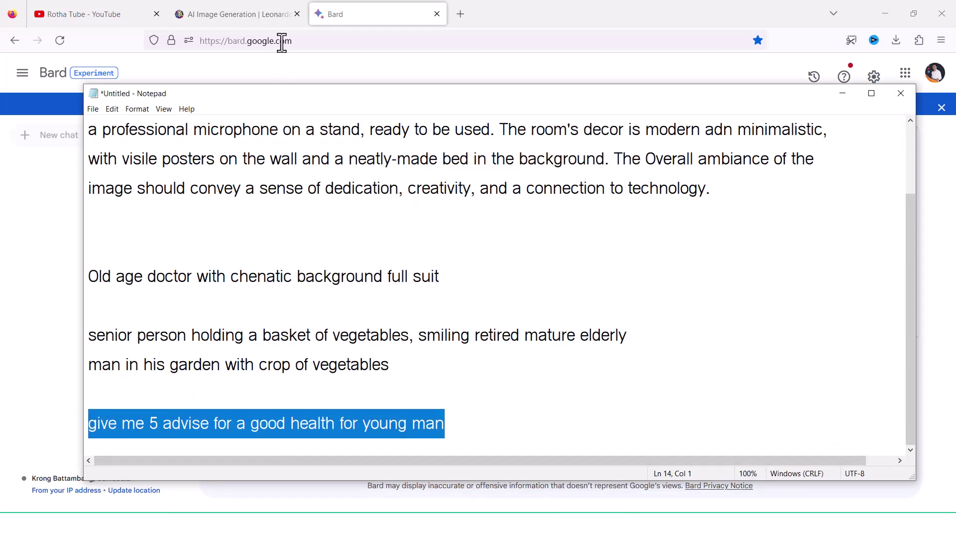
pyautogui.hotkey('alt', 'Tab')
pyautogui.hotkey('ctrl', 'v')
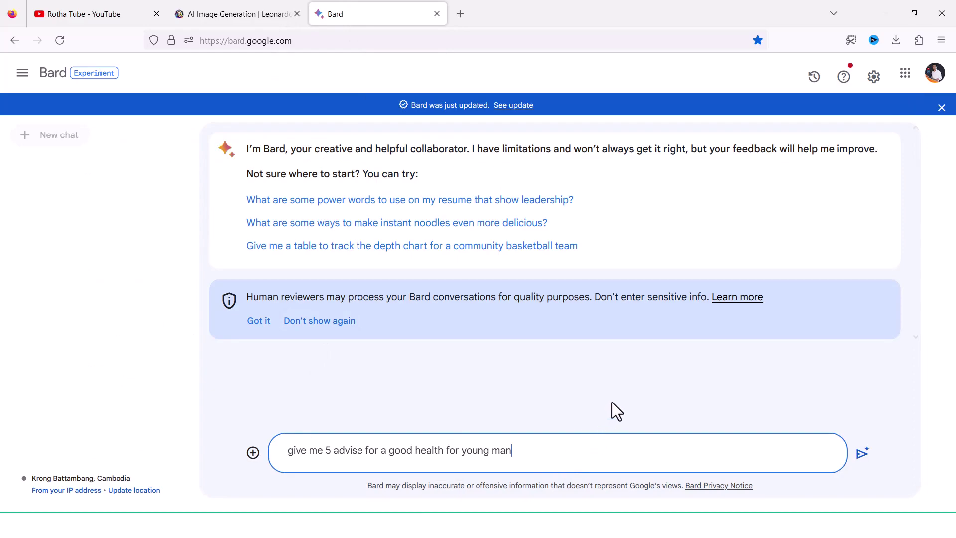
pyautogui.click(866, 455)
pyautogui.scroll(-5, 525, 274)
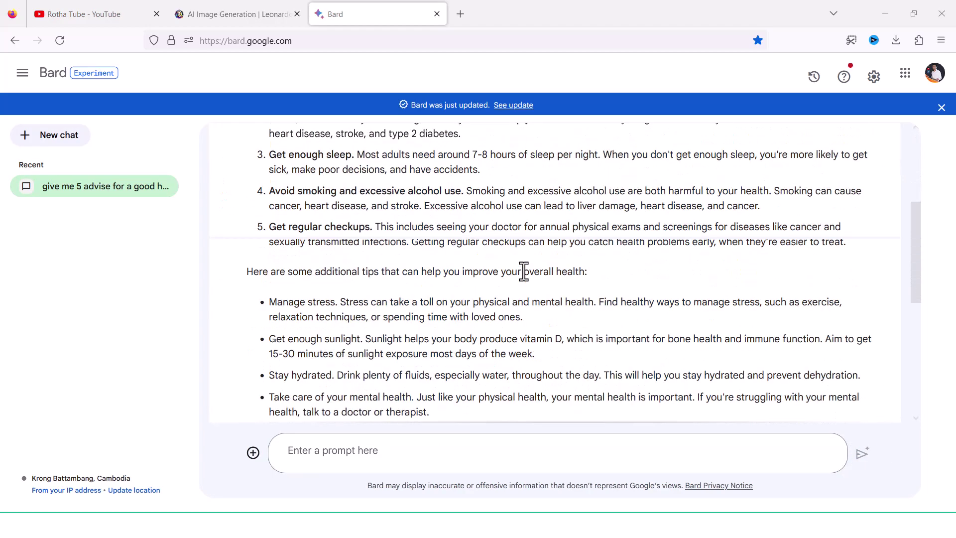
pyautogui.scroll(5, 524, 272)
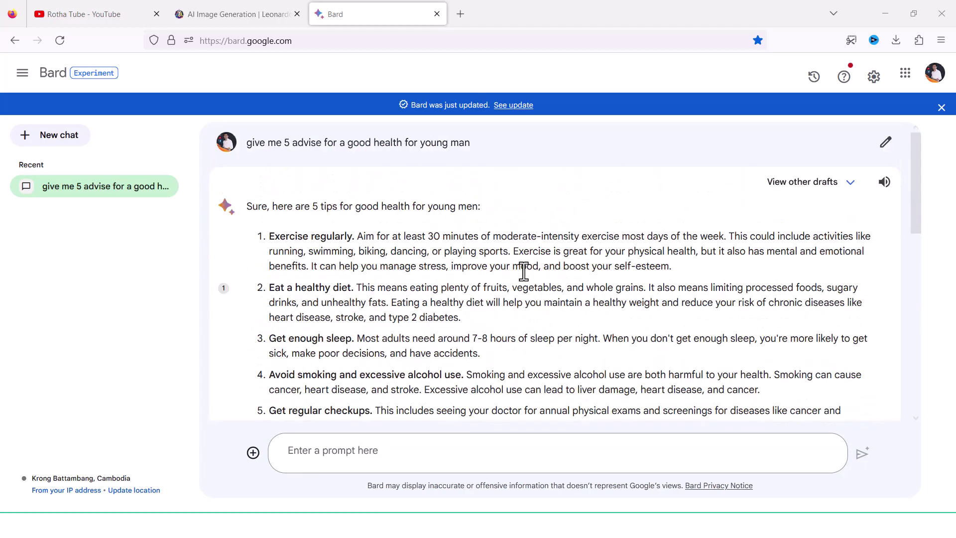
# - Open Google in another browser tab and search for "elevenlabs"
pyautogui.click(463, 13)
pyautogui.write('google.com')
pyautogui.press('Return')
pyautogui.write('elen')
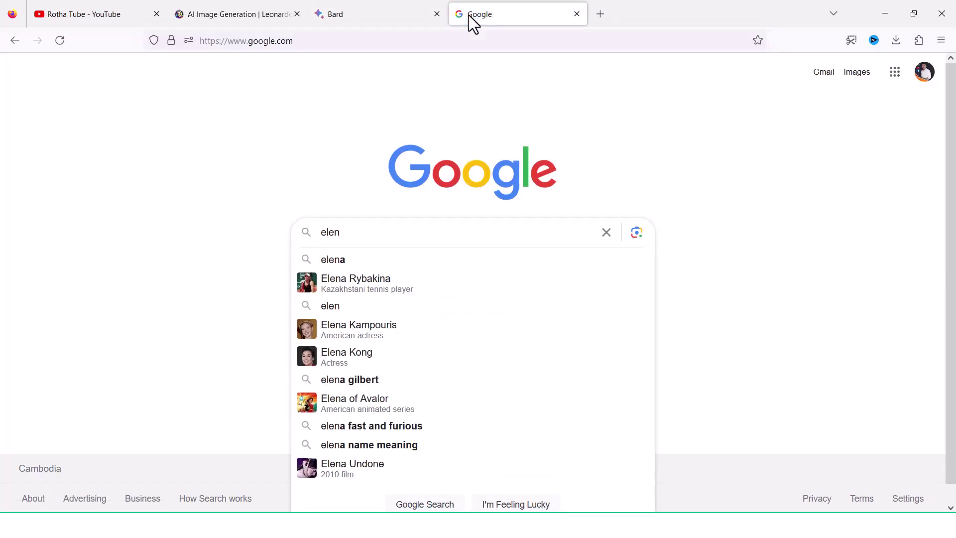
pyautogui.press('BackSpace')
pyautogui.write('v')
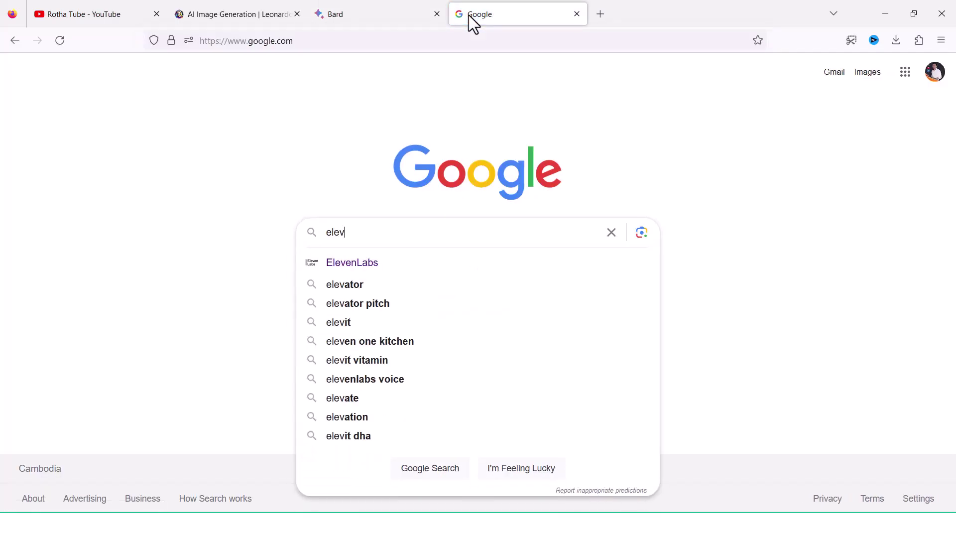
pyautogui.click(339, 260)
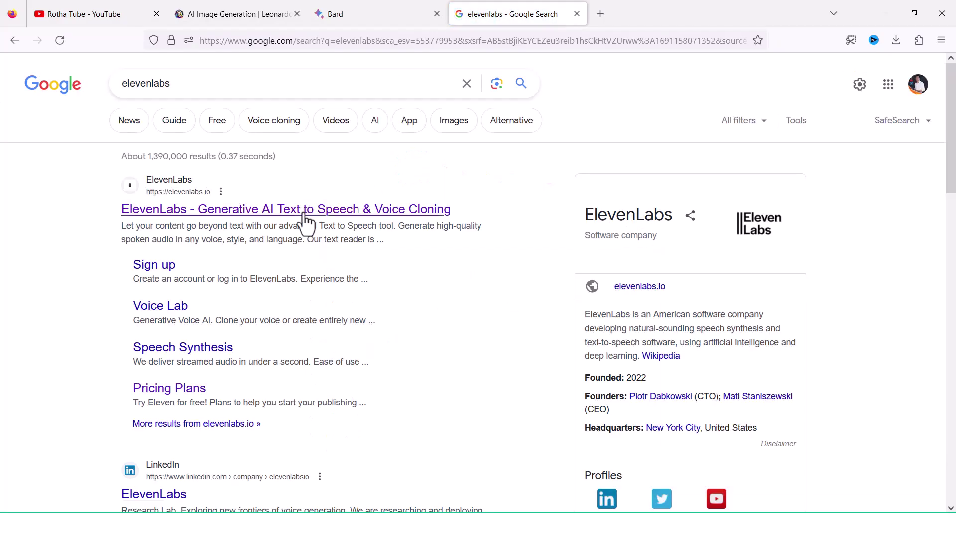
# - Open the ElevenLabs website from the search results and sign up with a Google account
pyautogui.click(303, 213)
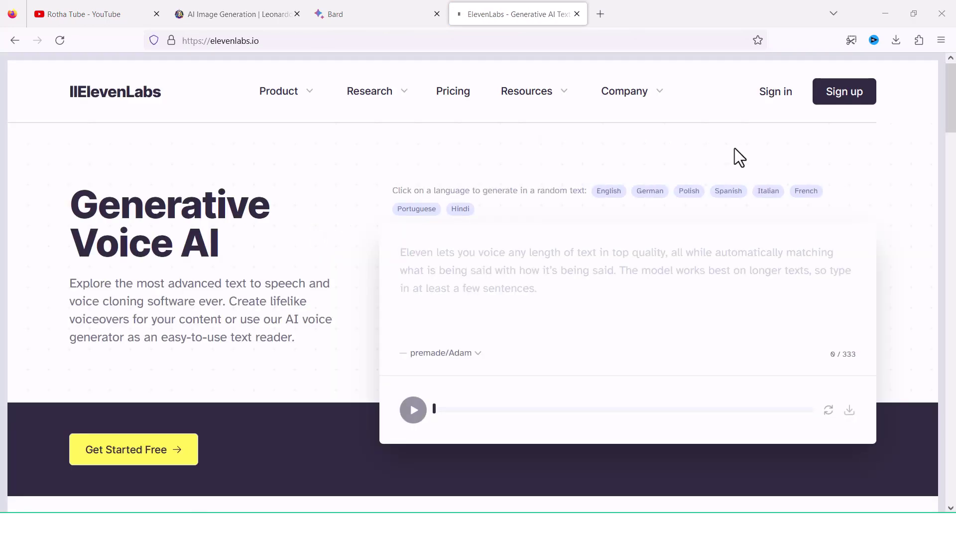
pyautogui.click(843, 92)
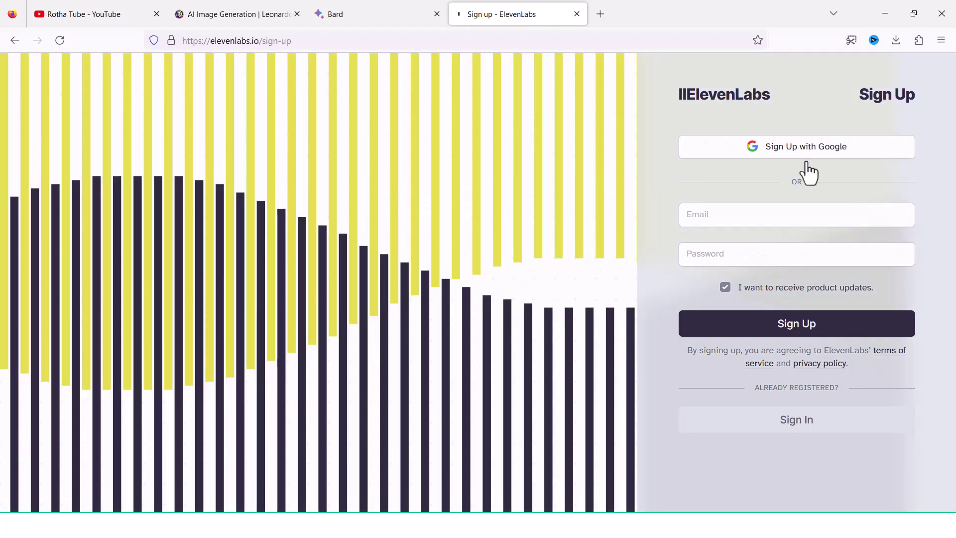
pyautogui.click(807, 154)
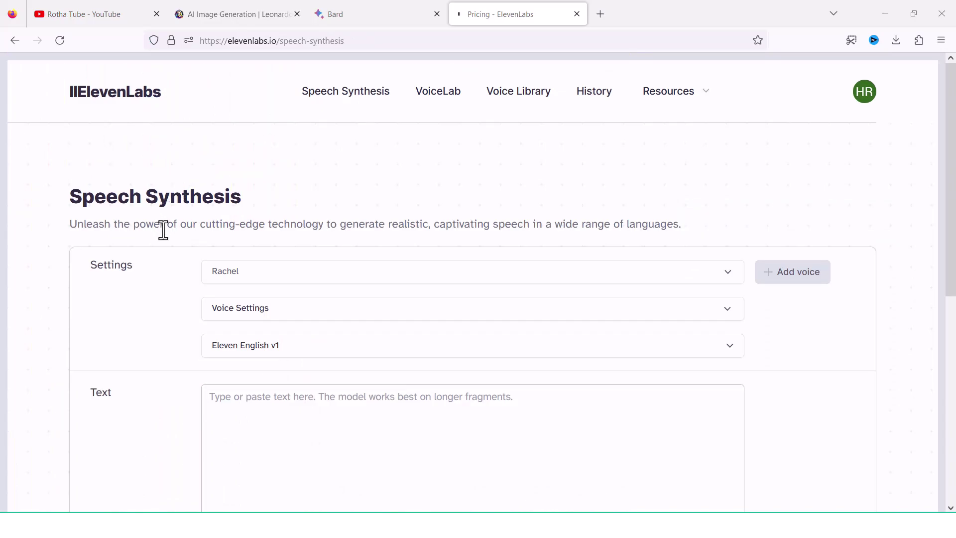
# - Browse the premade voices available for speech synthesis and close the list without choosing another one
pyautogui.scroll(-3, 159, 234)
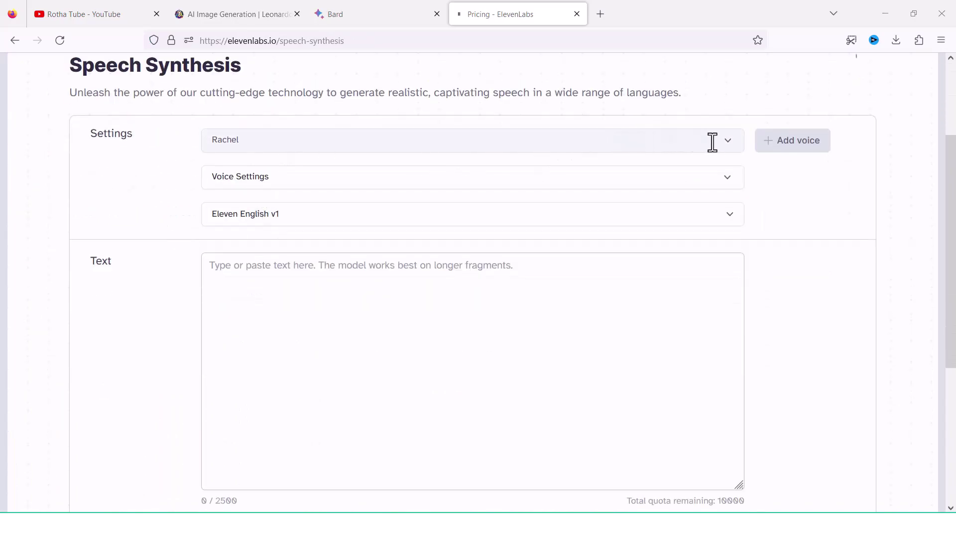
pyautogui.click(723, 142)
pyautogui.scroll(-3, 533, 243)
pyautogui.scroll(-5, 533, 234)
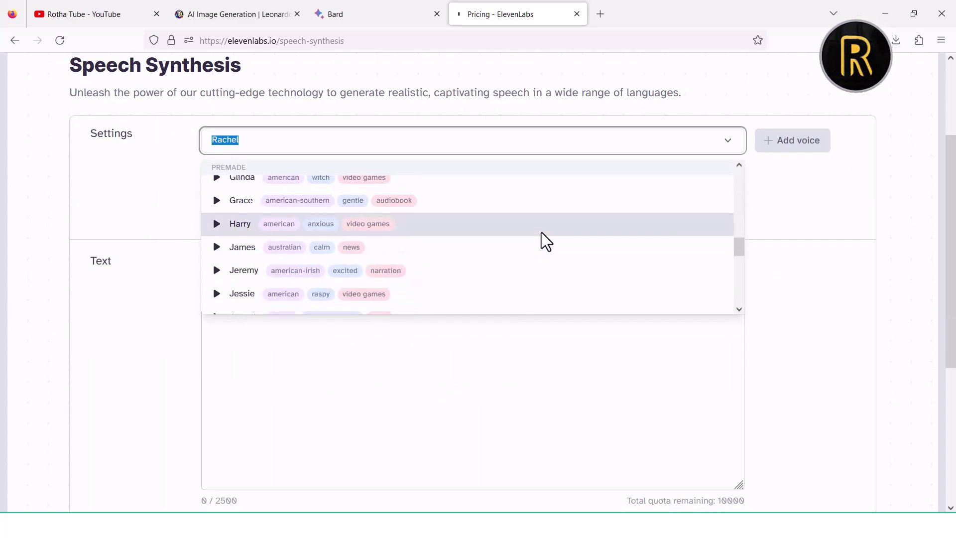
pyautogui.scroll(-3, 542, 233)
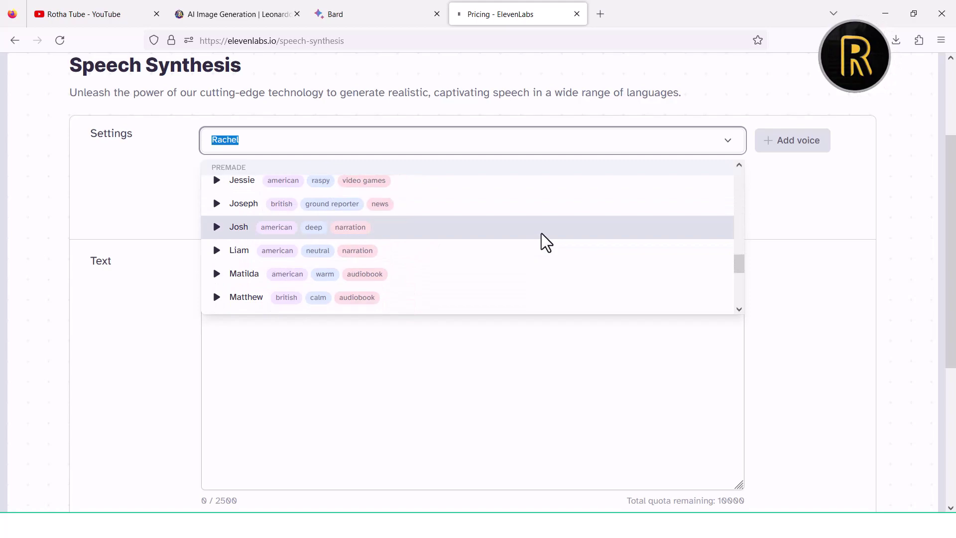
pyautogui.scroll(10, 551, 231)
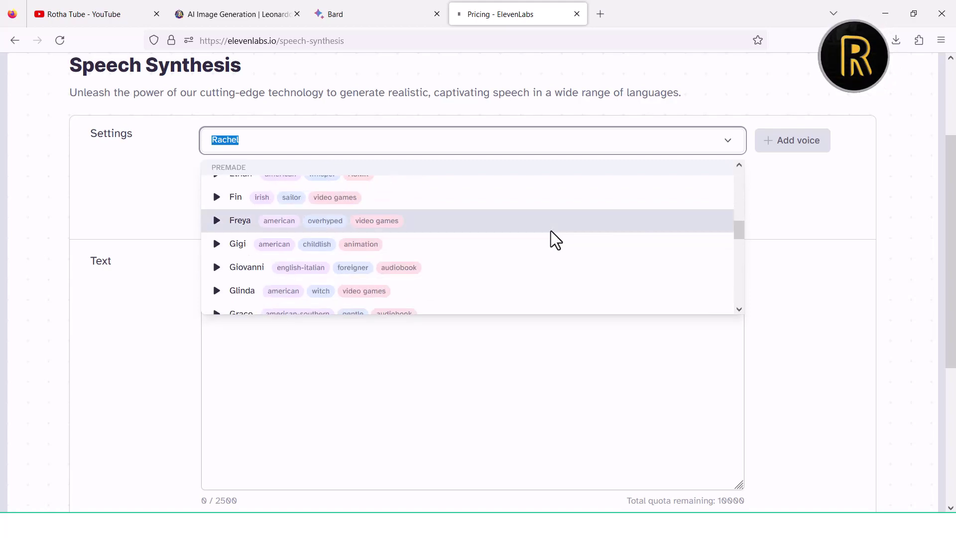
pyautogui.click(167, 162)
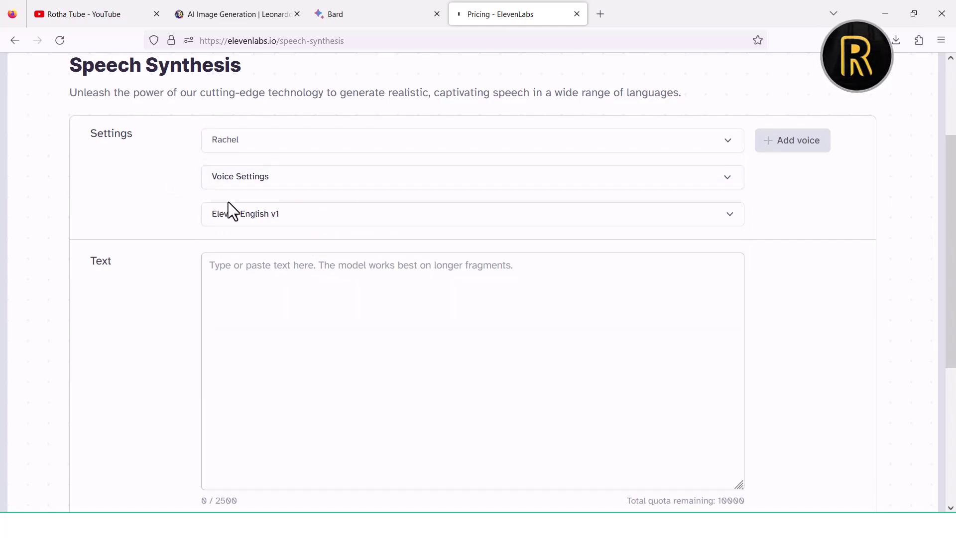
# - Review the voice settings and the available speech models without changing them
pyautogui.click(252, 189)
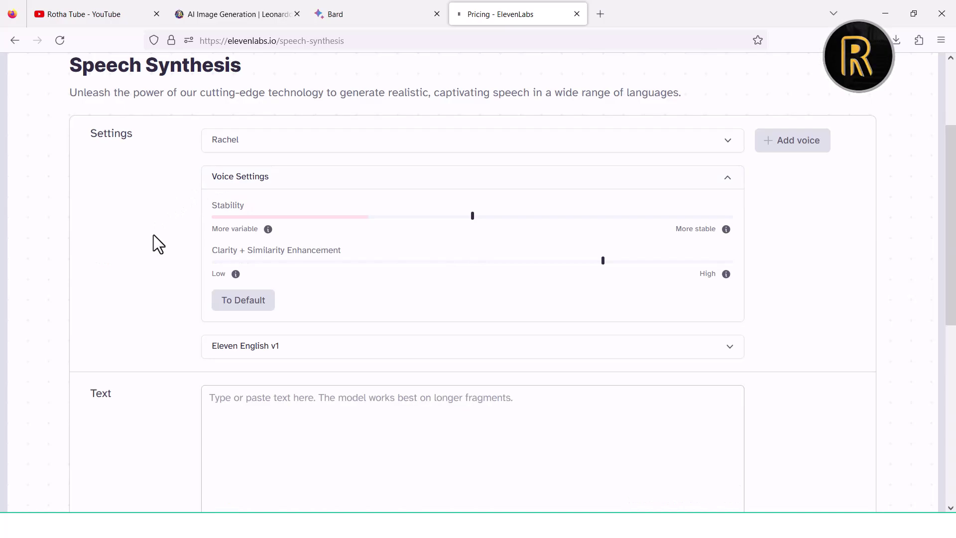
pyautogui.click(727, 180)
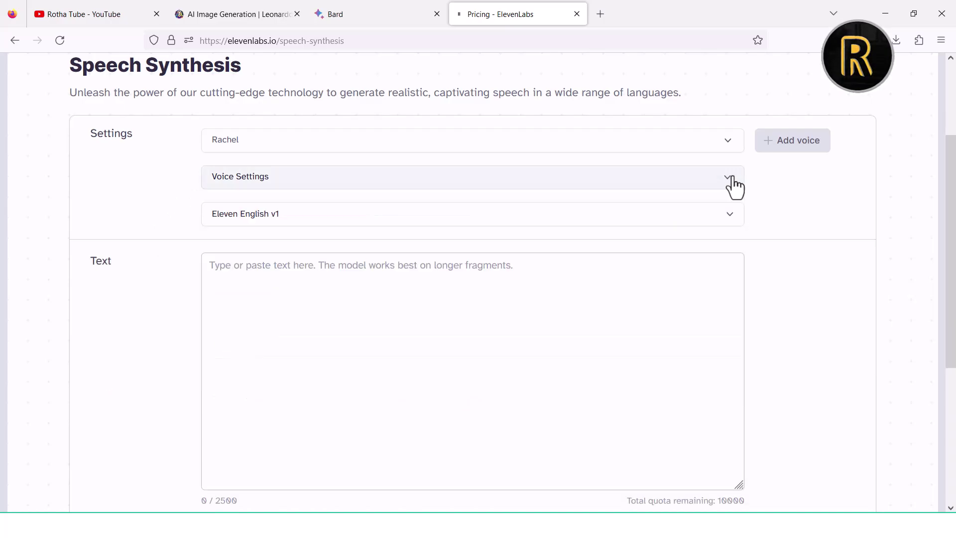
pyautogui.click(504, 220)
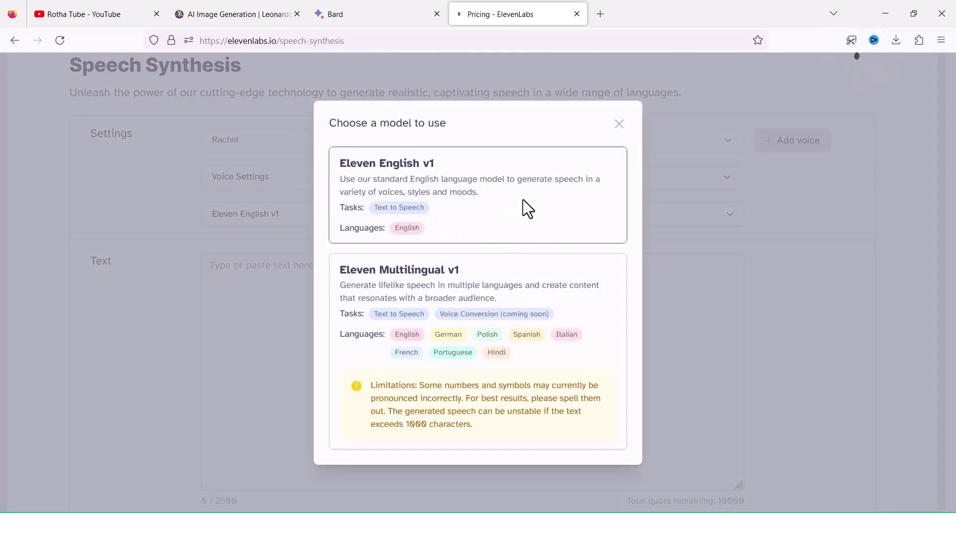
pyautogui.click(619, 125)
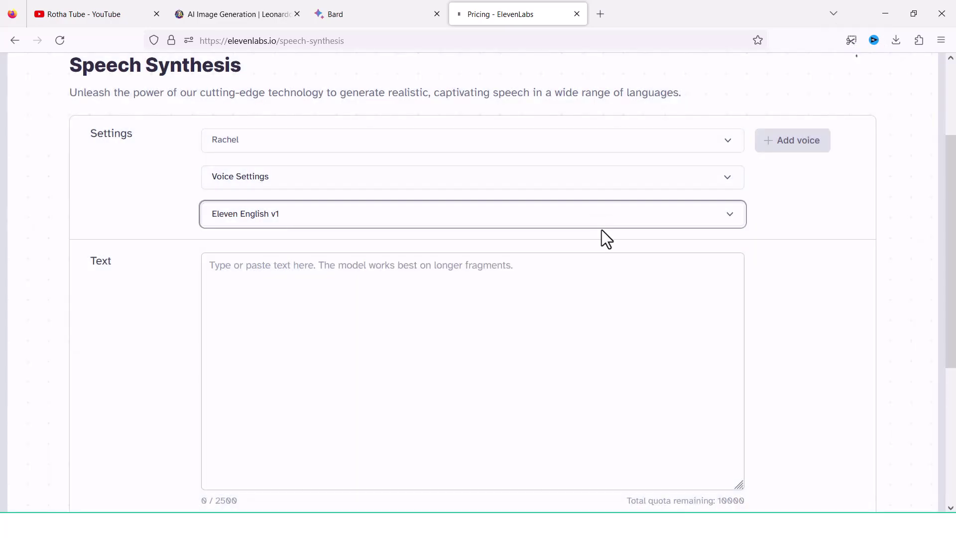
# - Copy the question "give me 5 advise for a good health for young man" from Bard into the ElevenLabs speech text
pyautogui.click(375, 14)
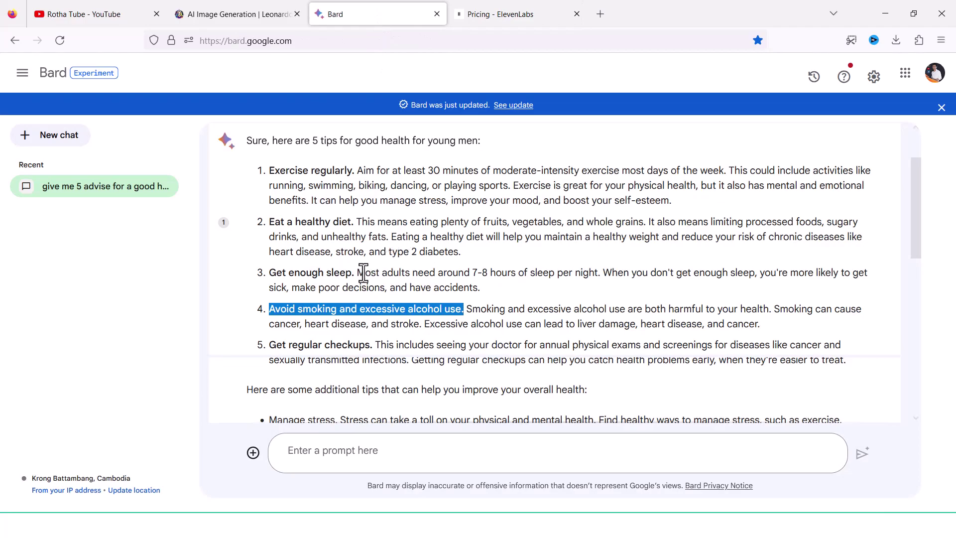
pyautogui.scroll(2, 441, 153)
pyautogui.moveTo(470, 143); pyautogui.dragTo(246, 151)
pyautogui.hotkey('ctrl', 'c')
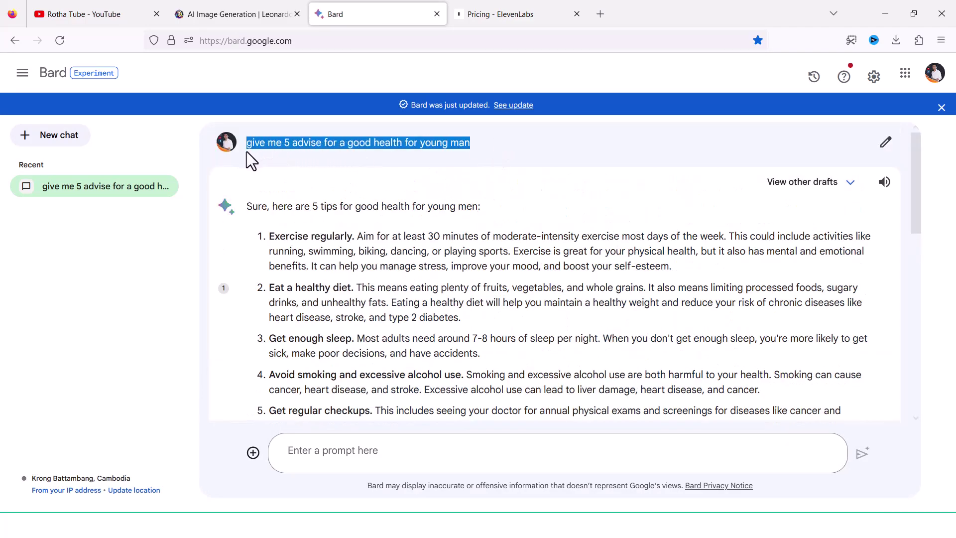
pyautogui.click(491, 7)
pyautogui.click(329, 269)
pyautogui.hotkey('ctrl', 'v')
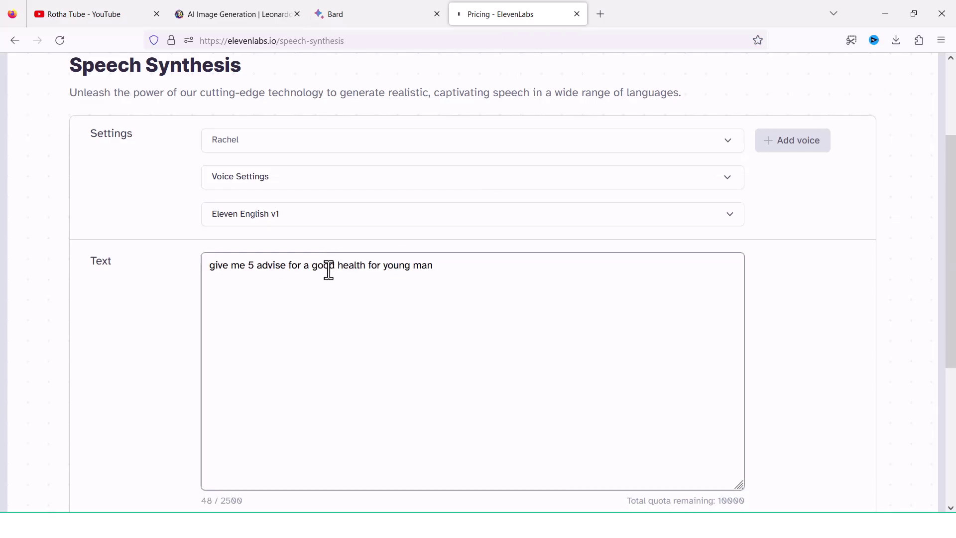
# - Copy Bard's five health tips and paste them below the question in the ElevenLabs speech text
pyautogui.click(351, 10)
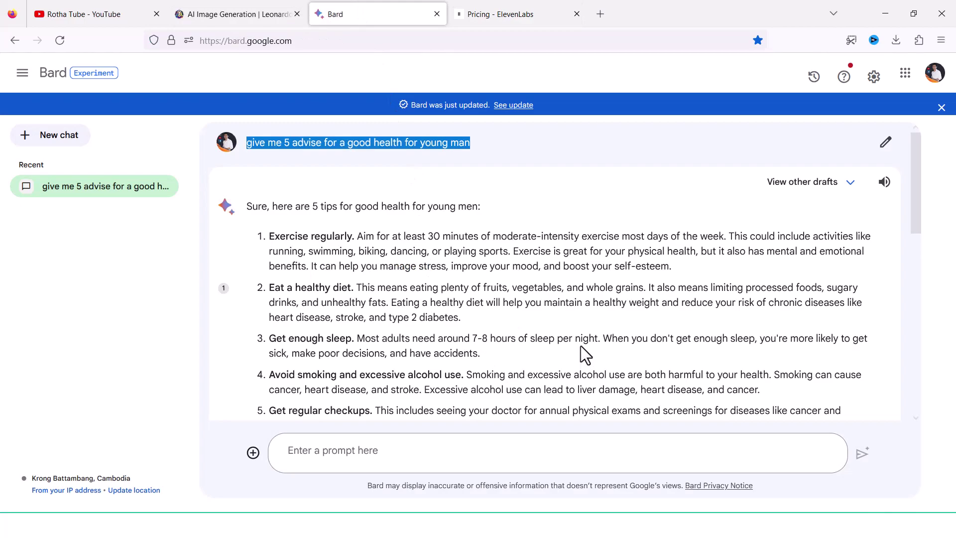
pyautogui.scroll(-1, 580, 348)
pyautogui.moveTo(789, 354); pyautogui.dragTo(271, 168)
pyautogui.click(489, 7)
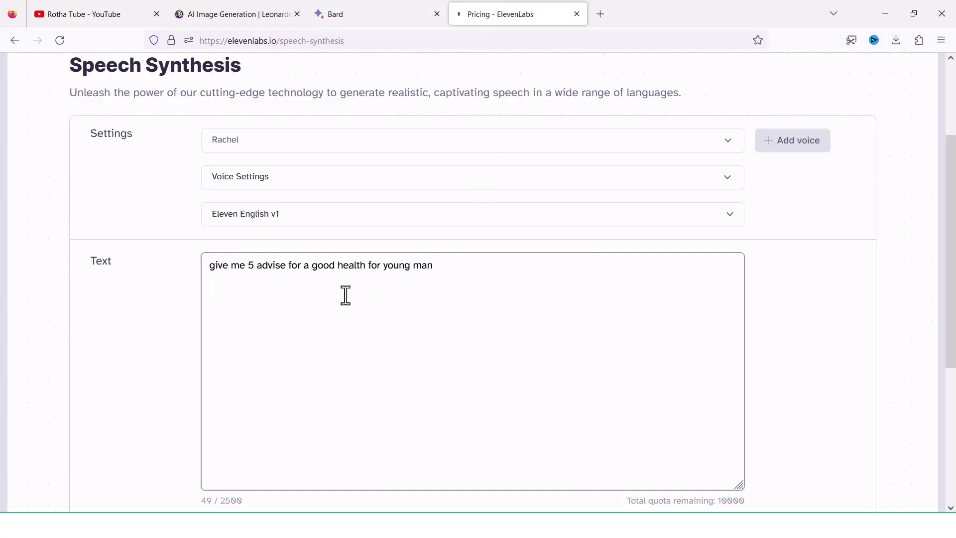
pyautogui.hotkey('ctrl', 'v')
# - Number the first three tips in the speech text by adding "1.", "2." and "3." before them
pyautogui.scroll(1, 305, 313)
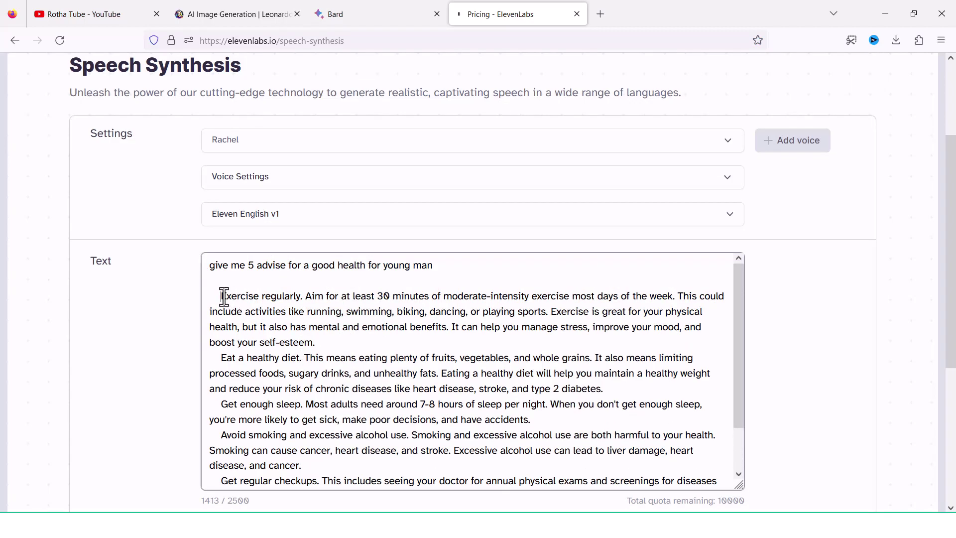
pyautogui.write('1.')
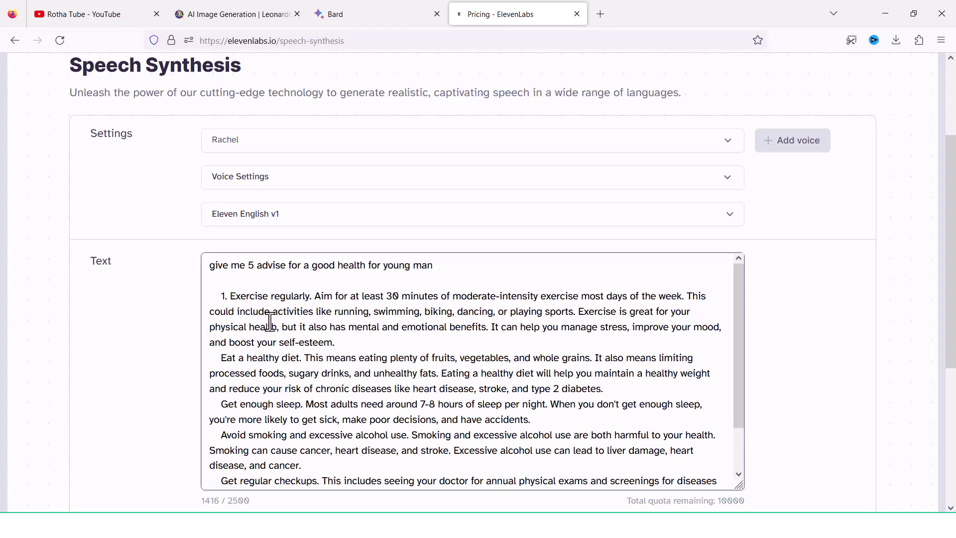
pyautogui.click(223, 358)
pyautogui.write('2.')
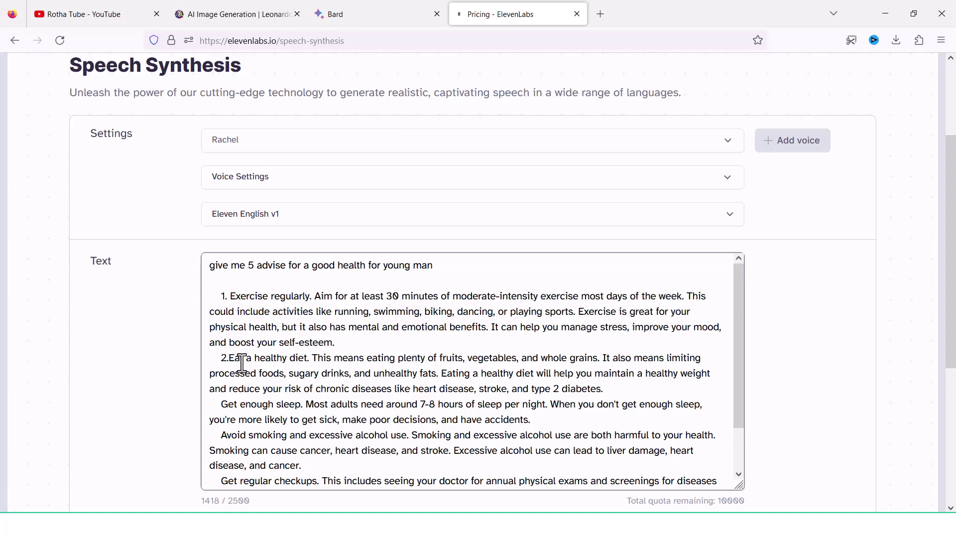
pyautogui.scroll(-1, 231, 357)
pyautogui.write('3.')
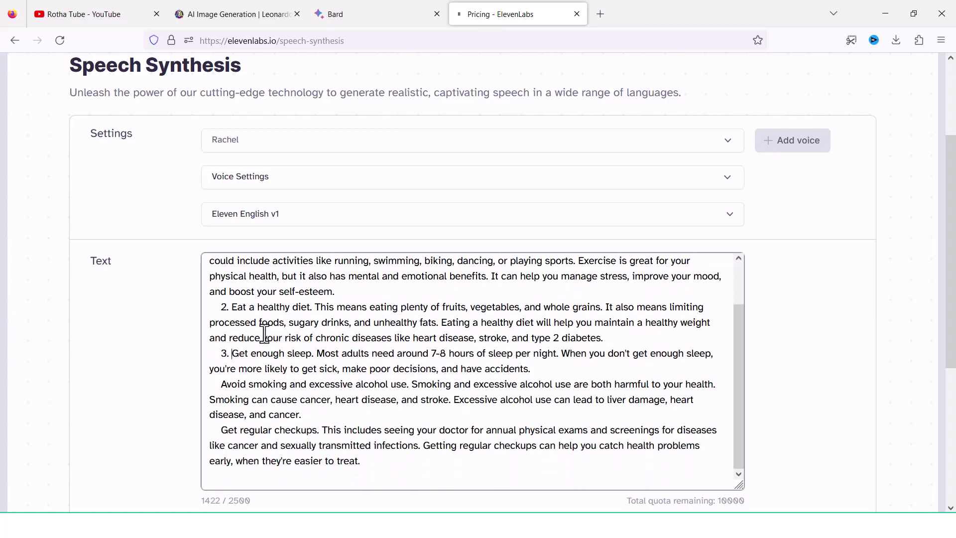
# - Check the order of the five tips in Bard's answer against the speech text and return to ElevenLabs
pyautogui.scroll(-2, 265, 328)
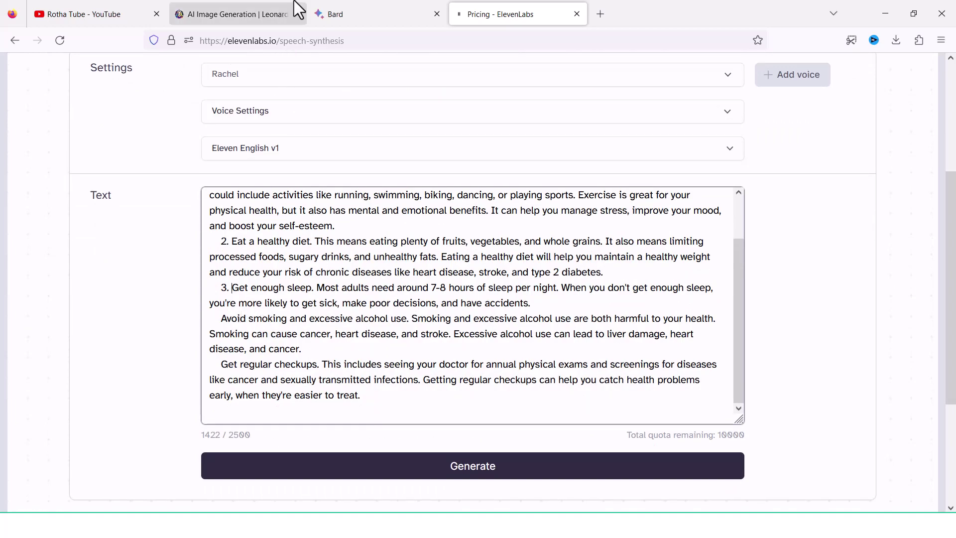
pyautogui.click(269, 2)
pyautogui.click(349, 4)
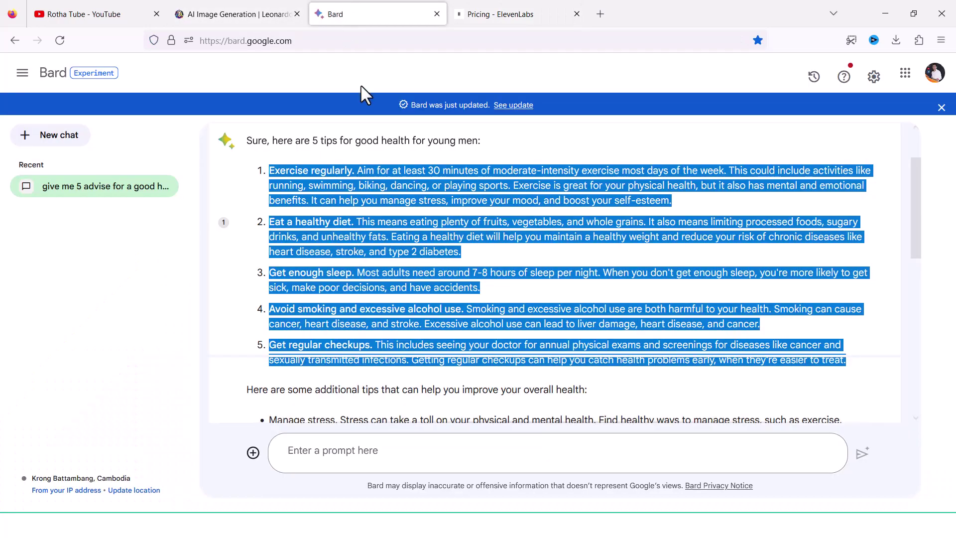
pyautogui.click(486, 8)
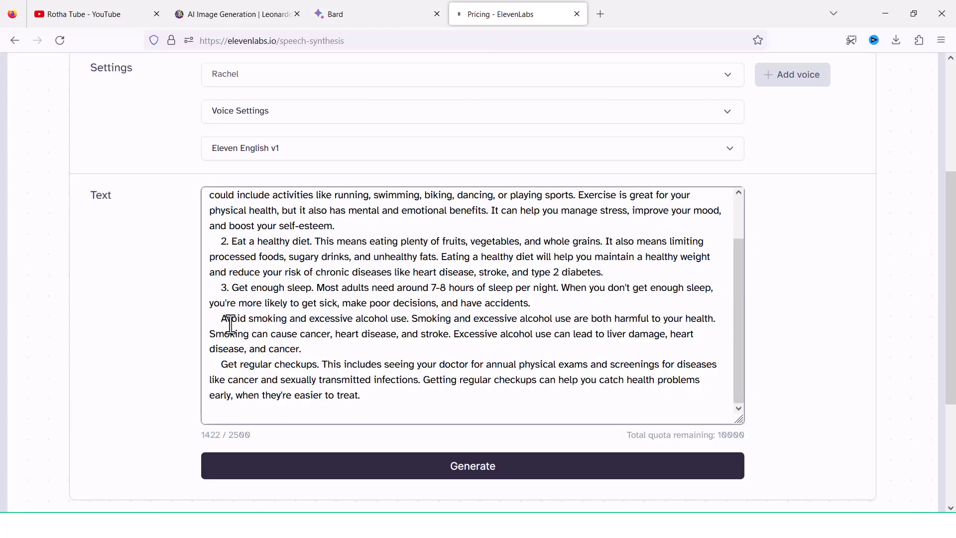
# - Number the last two tips in the speech text by adding "4." and "5." before them
pyautogui.write('4. ')
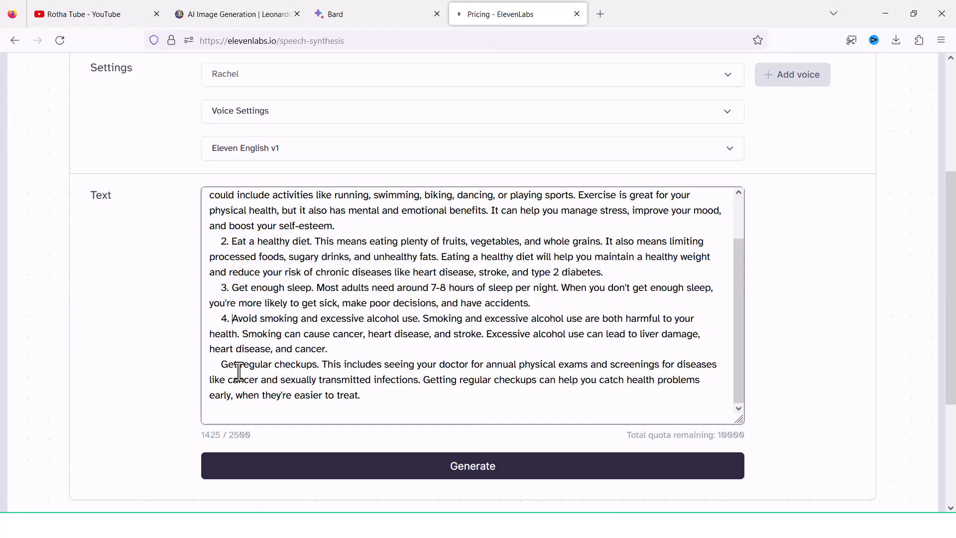
pyautogui.write('5.')
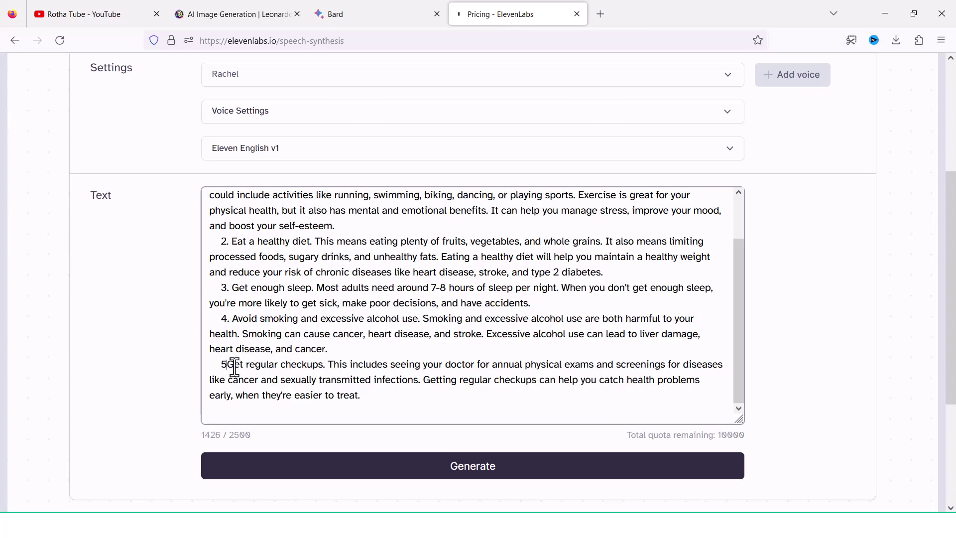
# - Generate the speech from the finished text with the Rachel voice and download it as an MP3
pyautogui.scroll(-2, 428, 359)
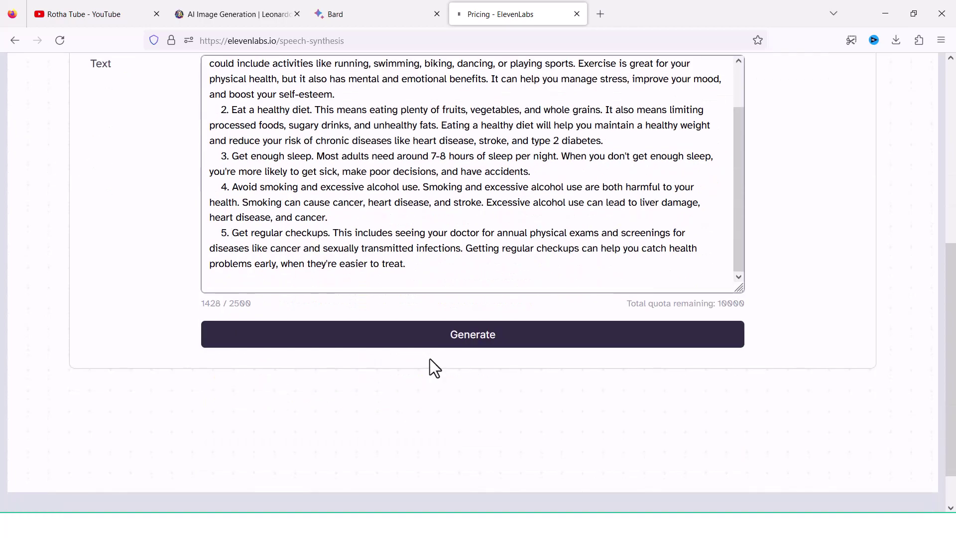
pyautogui.click(477, 335)
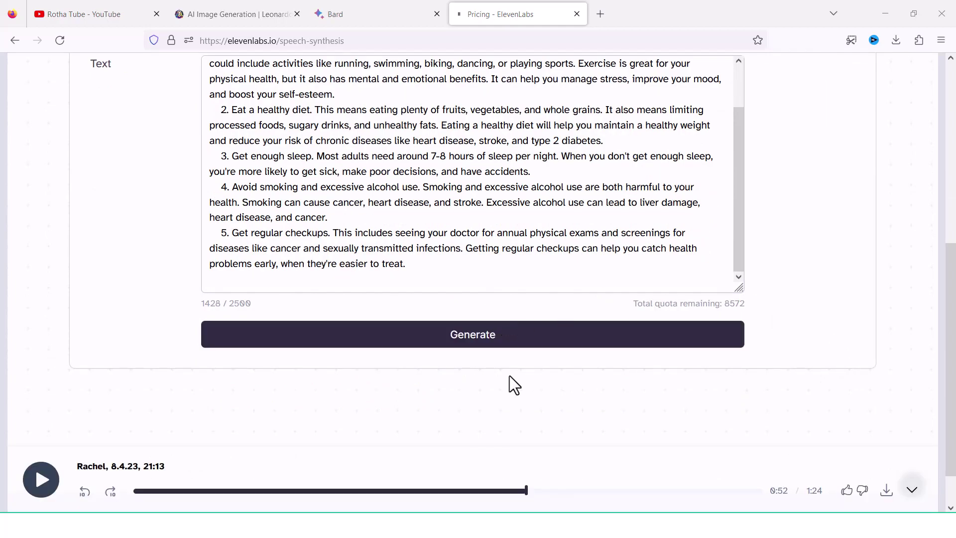
pyautogui.click(887, 493)
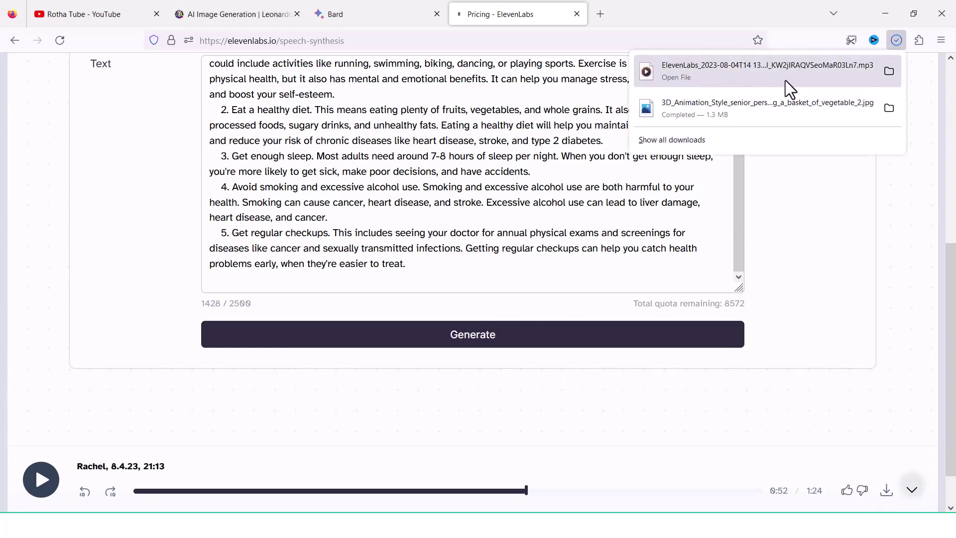
pyautogui.click(886, 232)
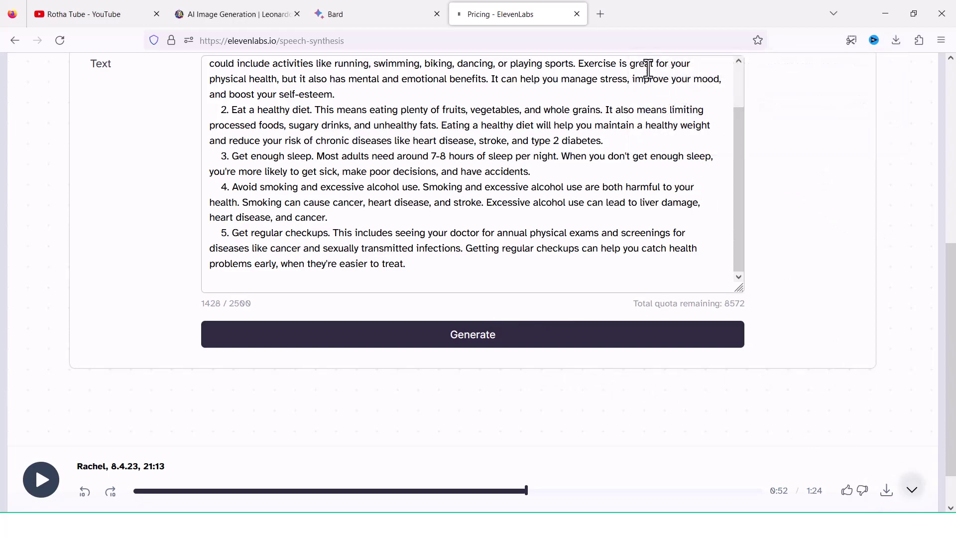
# - Search Google for "did ai" in a new browser tab, open the D-ID site and start creating a new video
pyautogui.click(600, 18)
pyautogui.write('google.com')
pyautogui.press('Return')
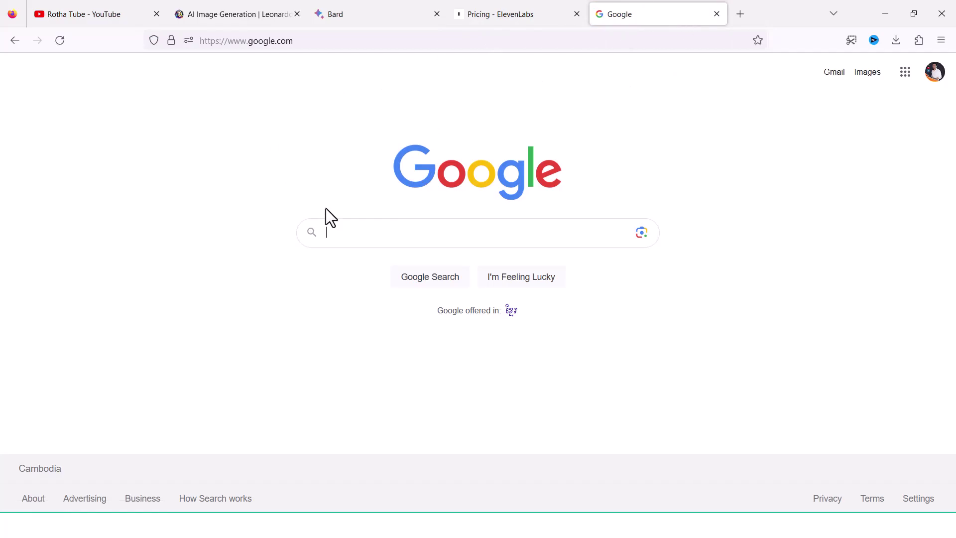
pyautogui.write('did')
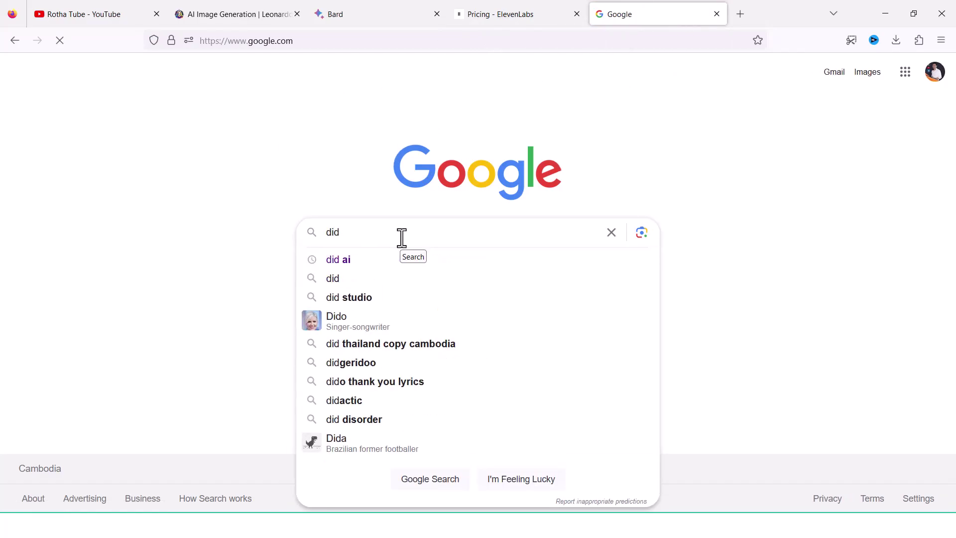
pyautogui.click(358, 261)
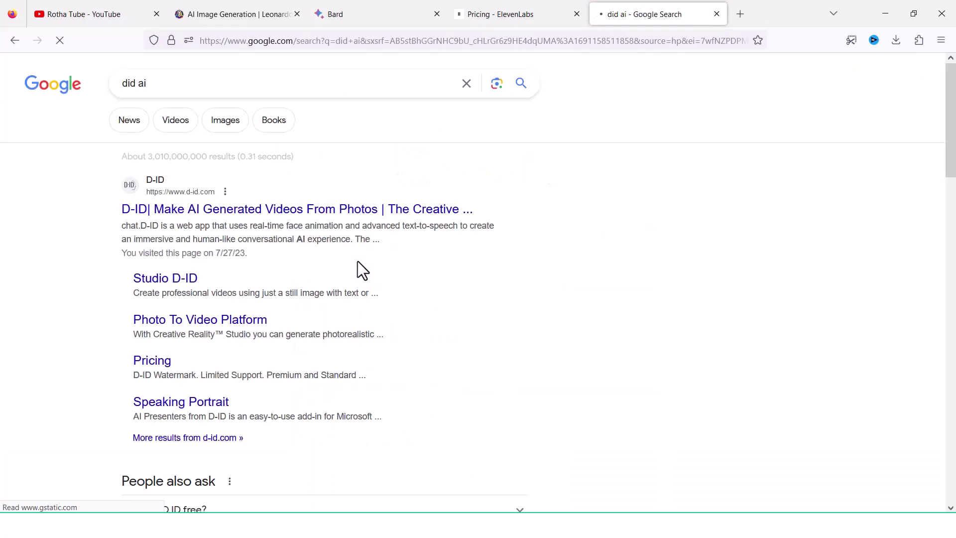
pyautogui.click(207, 215)
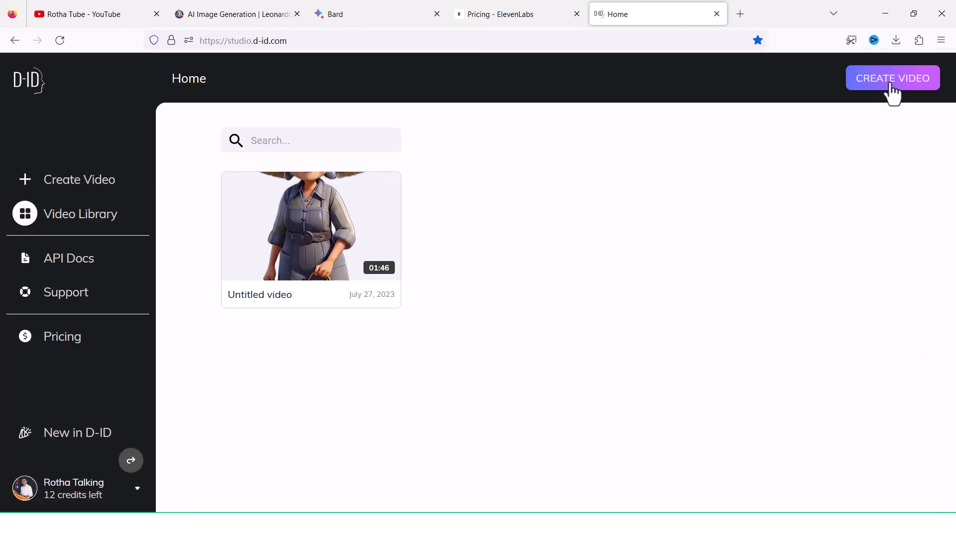
pyautogui.click(900, 87)
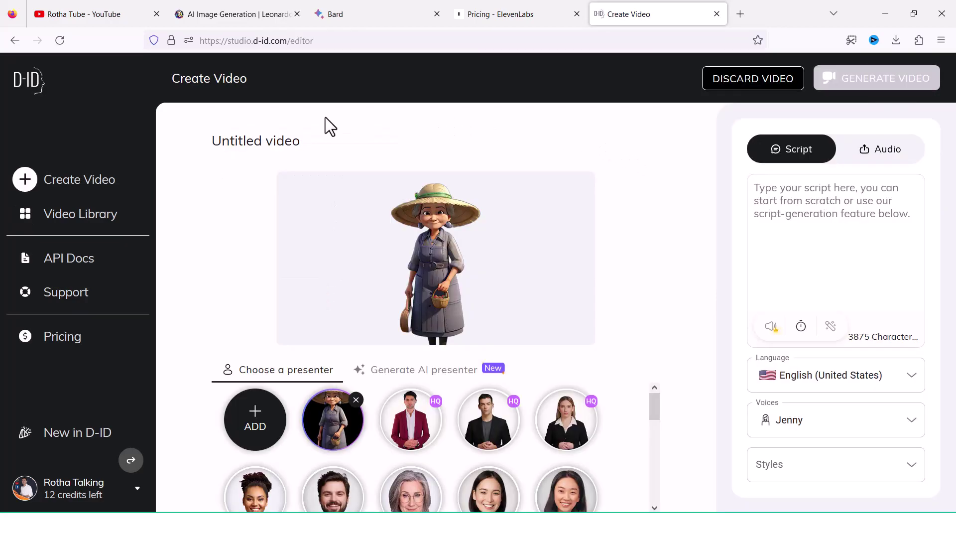
# - Add the downloaded Leonardo image of the elderly man with the vegetable basket from Downloads as the D-ID presenter
pyautogui.click(257, 13)
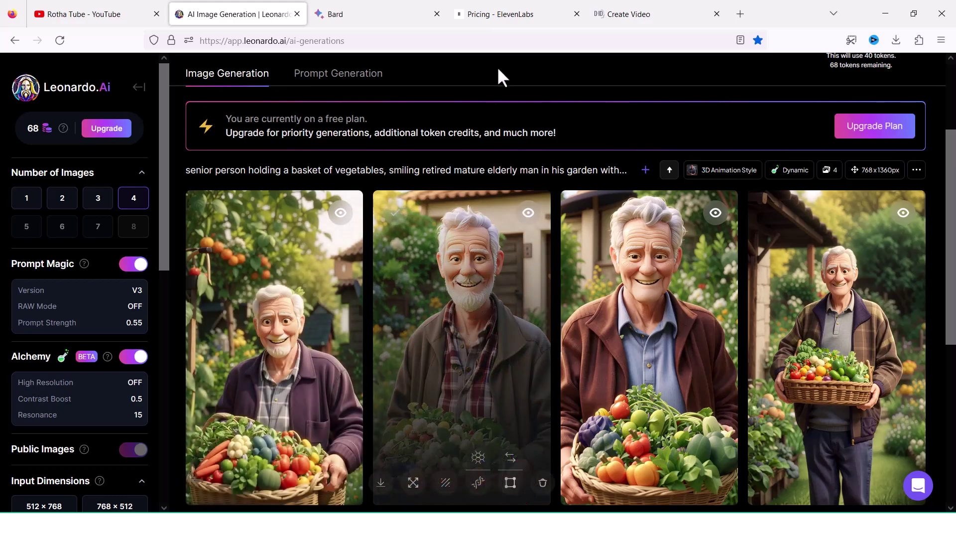
pyautogui.click(663, 4)
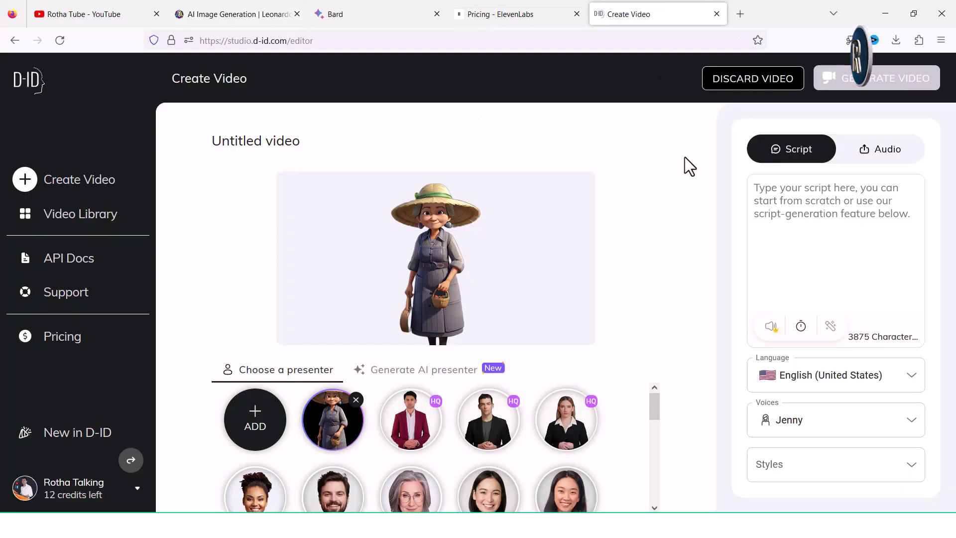
pyautogui.click(265, 422)
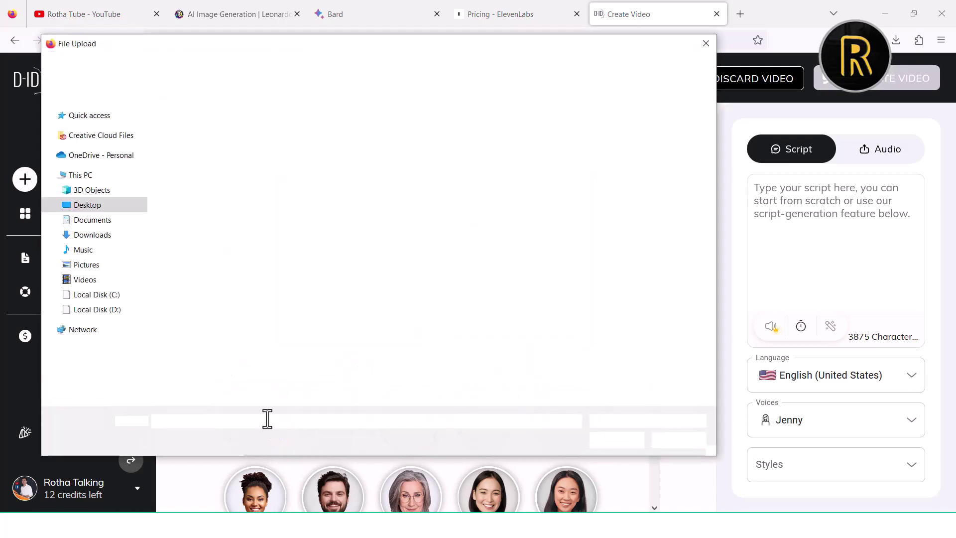
pyautogui.click(92, 234)
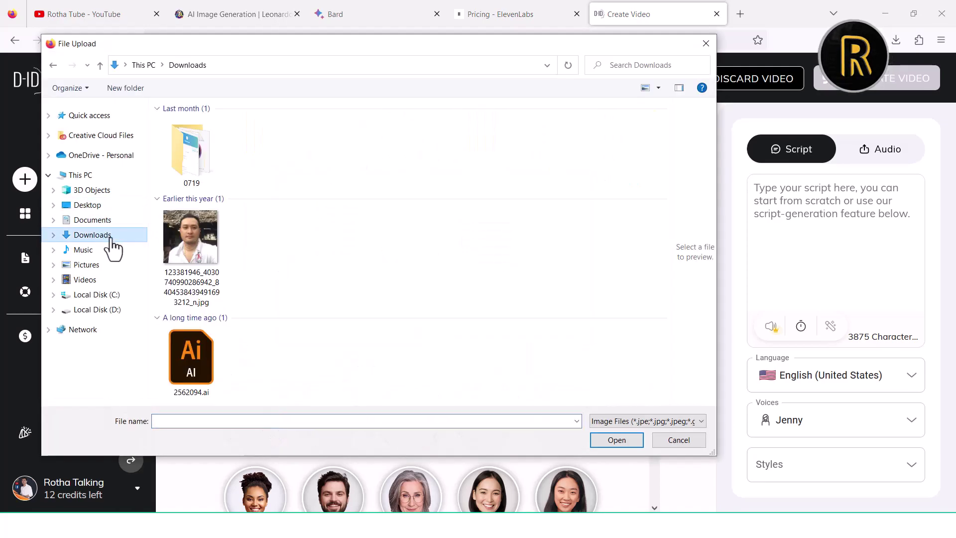
pyautogui.doubleClick(189, 152)
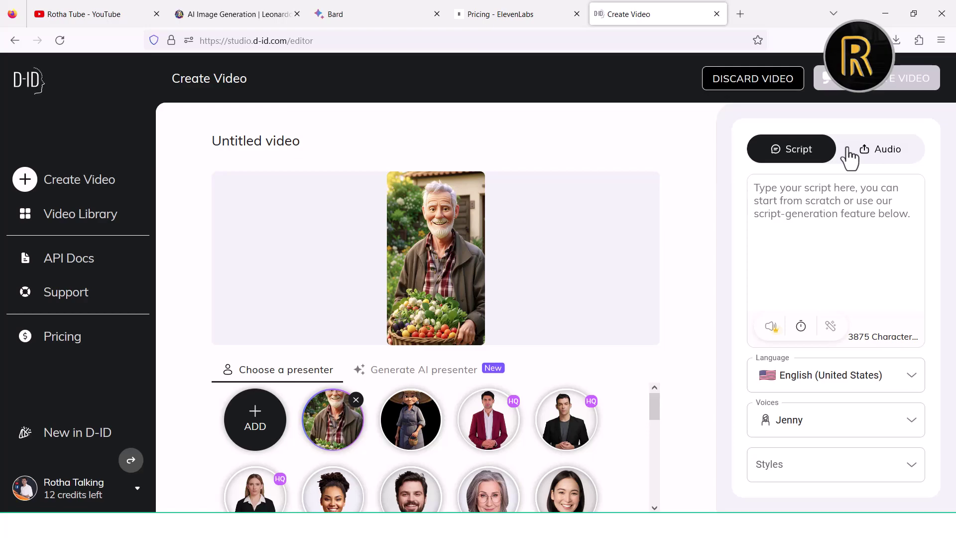
# - Upload the ElevenLabs MP3 from Downloads as the presenter's voice and generate the video
pyautogui.click(883, 152)
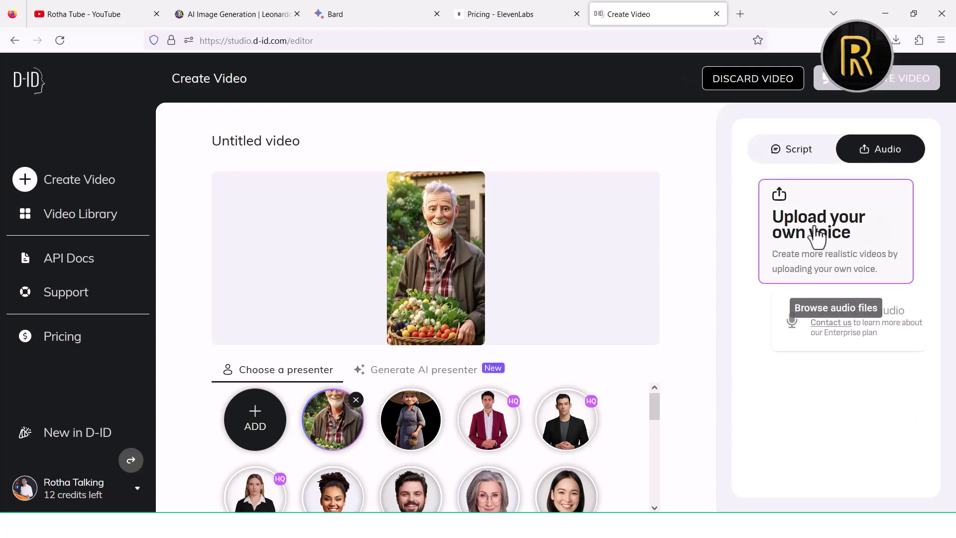
pyautogui.click(521, 6)
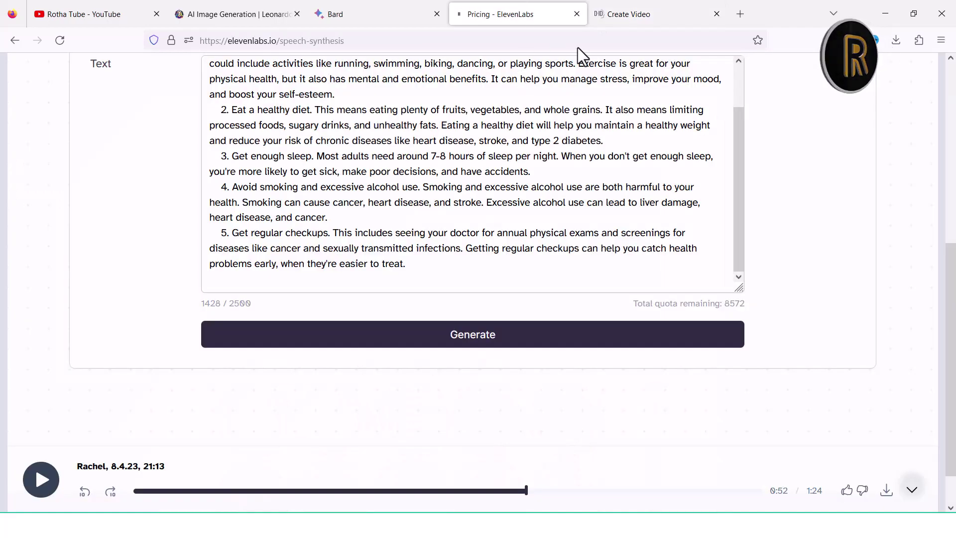
pyautogui.click(654, 5)
pyautogui.click(843, 222)
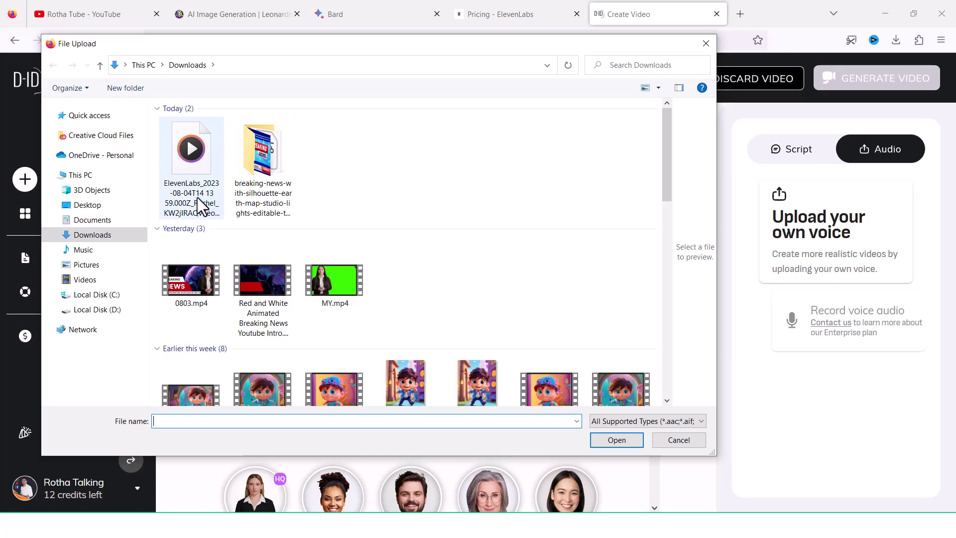
pyautogui.doubleClick(189, 163)
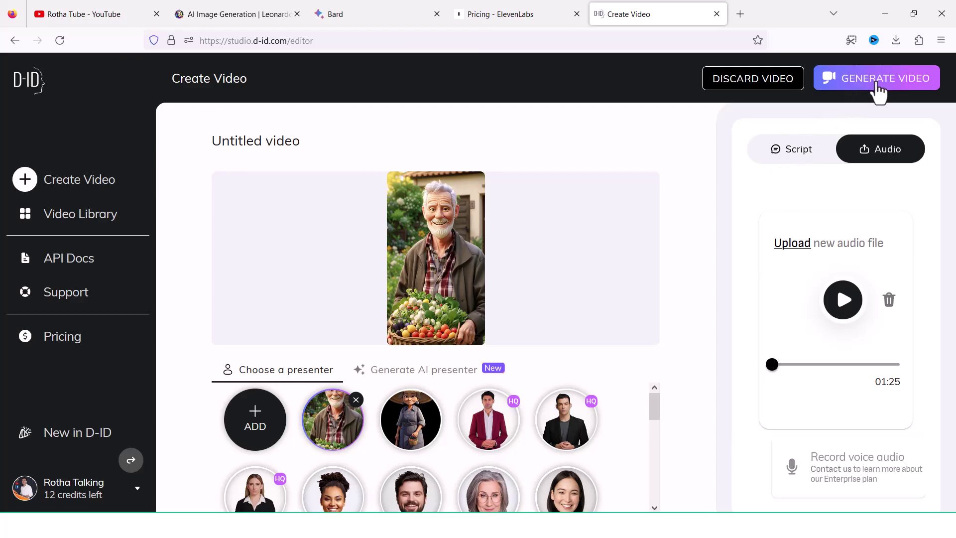
pyautogui.click(879, 84)
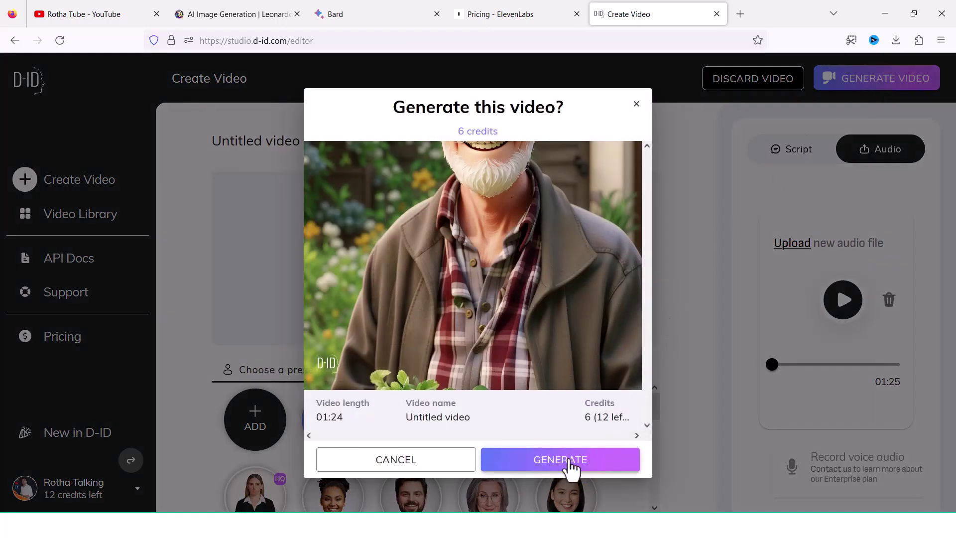
pyautogui.click(571, 466)
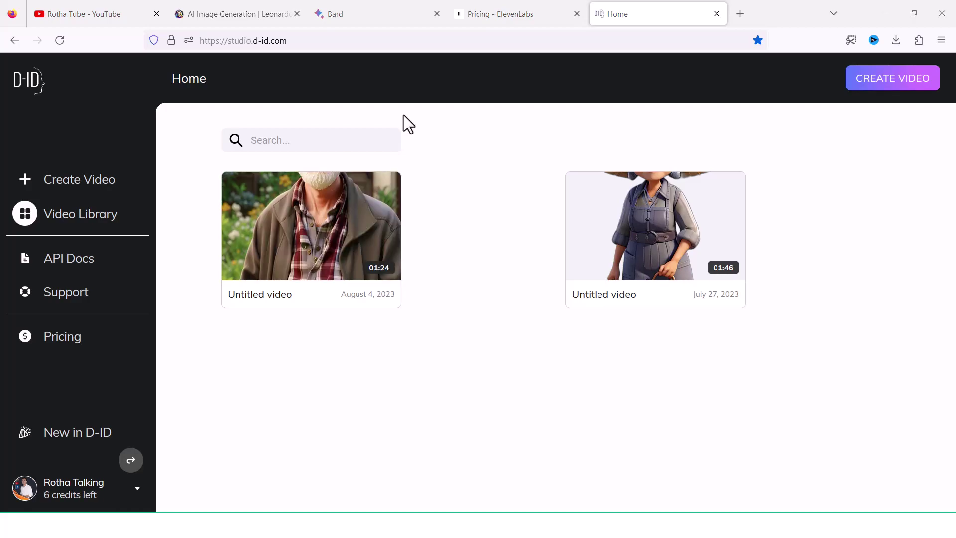
# - Download the new video of the elderly man from the video library and check it in the browser's download list
pyautogui.moveTo(334, 233)
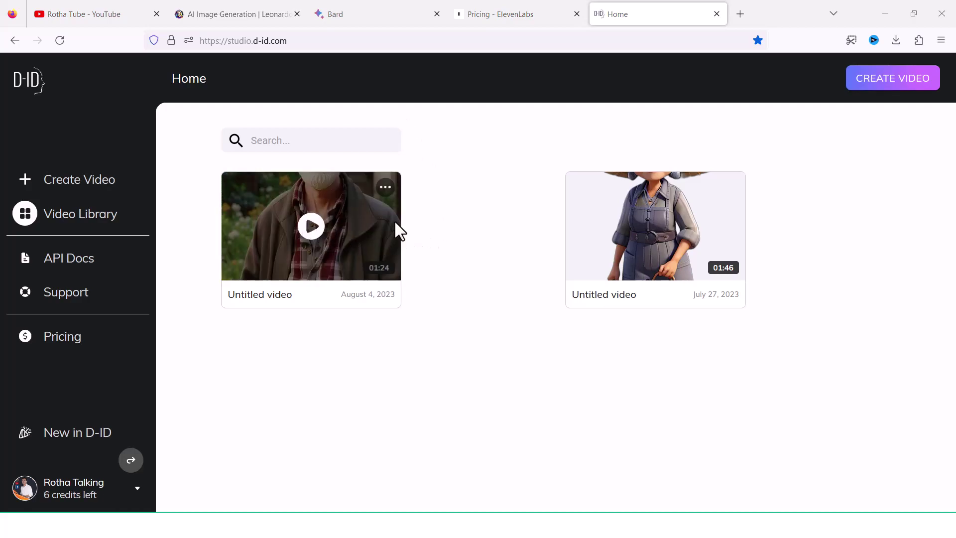
pyautogui.click(385, 188)
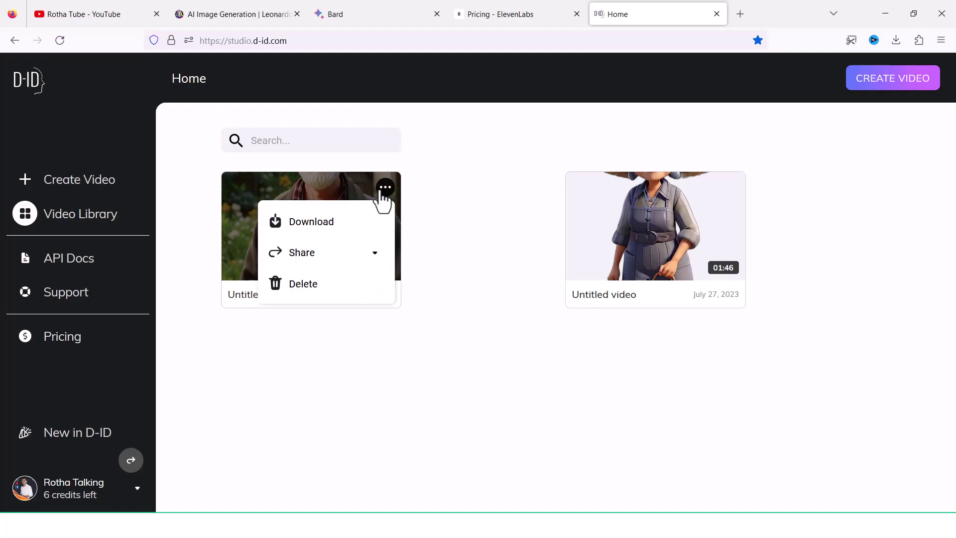
pyautogui.click(350, 223)
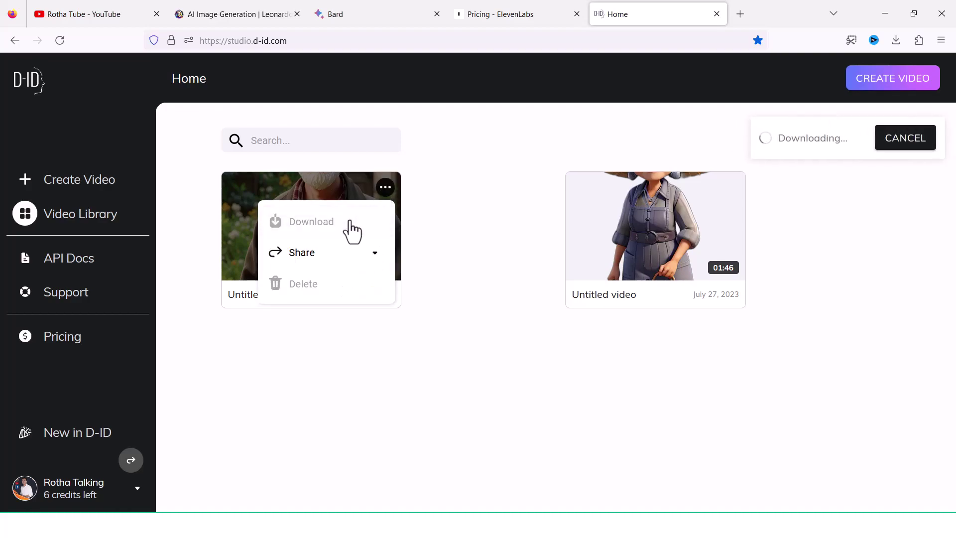
pyautogui.click(455, 233)
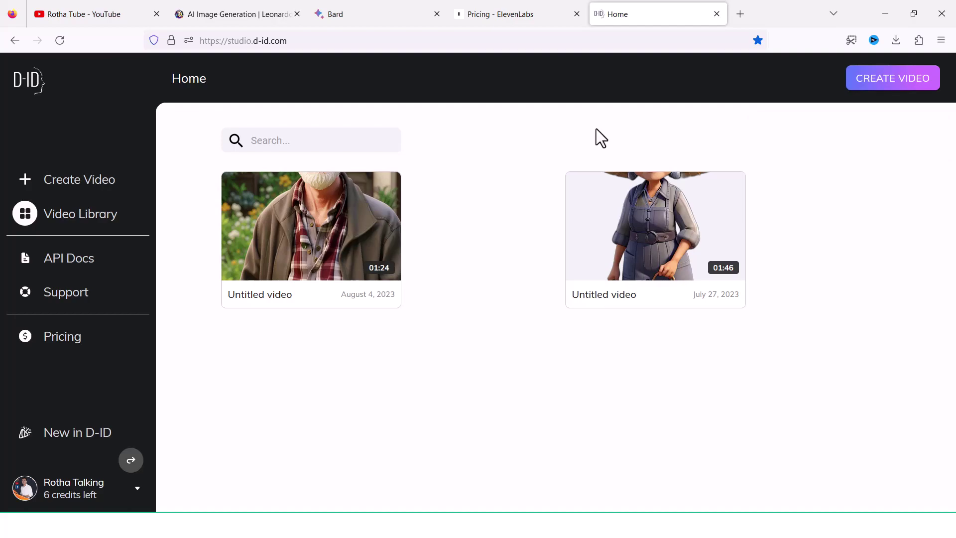
pyautogui.click(895, 42)
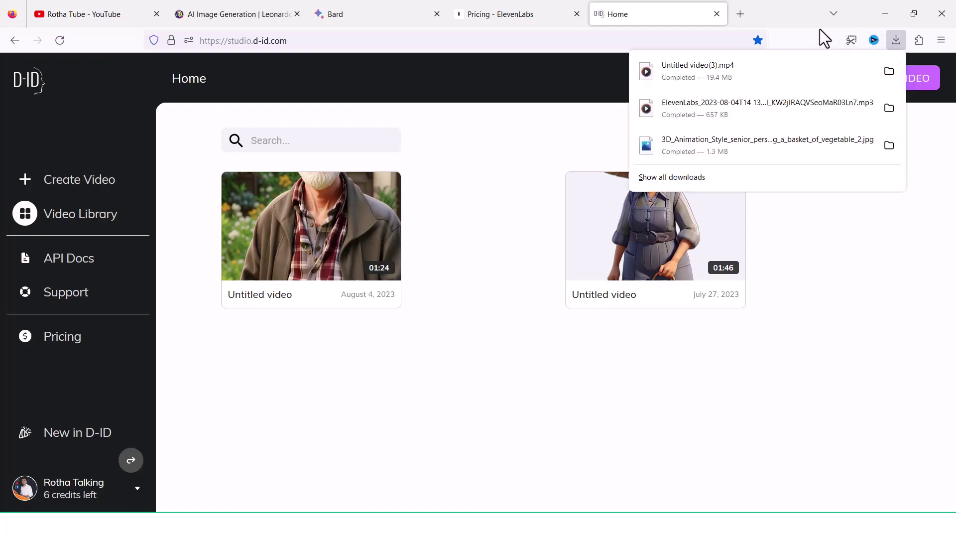
pyautogui.click(849, 223)
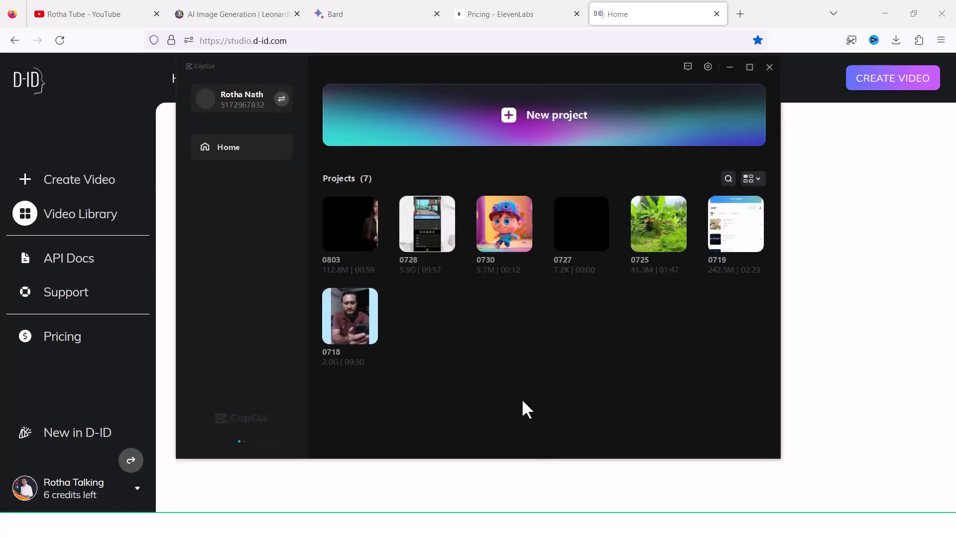
# - Switch to CapCut, create a new project and place the imported Untitled video(3).mp4 on the timeline
pyautogui.click(551, 118)
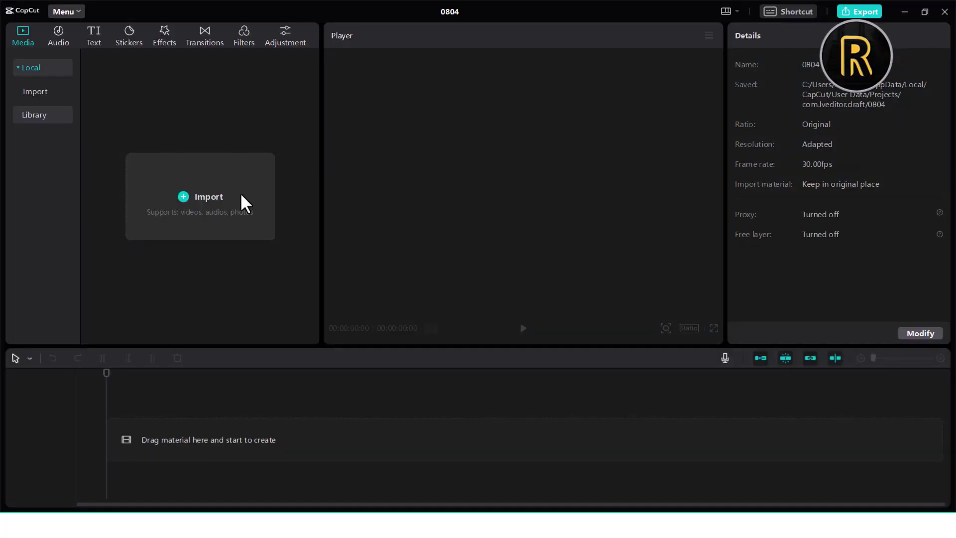
pyautogui.click(244, 202)
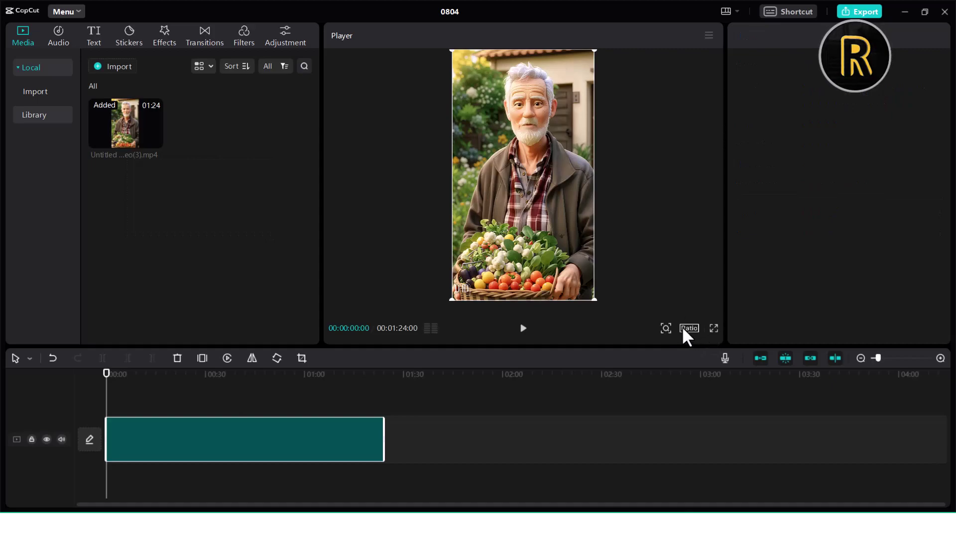
# - Set the project's aspect ratio to 9:16
pyautogui.click(689, 327)
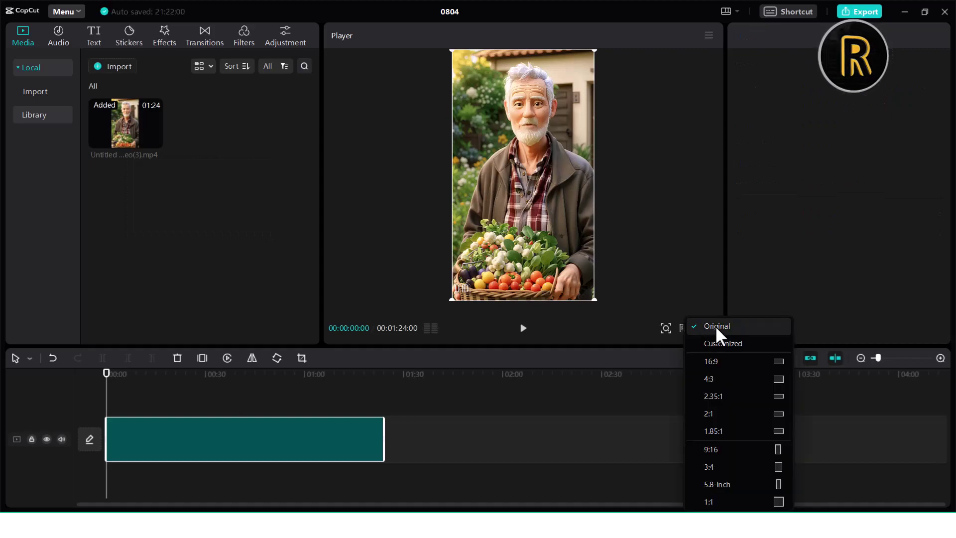
pyautogui.click(715, 324)
pyautogui.click(686, 327)
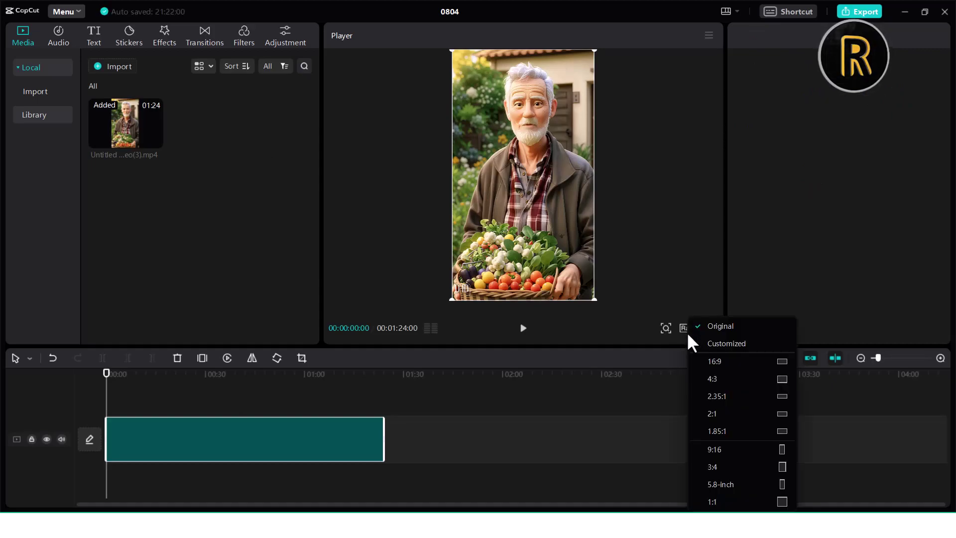
pyautogui.click(721, 448)
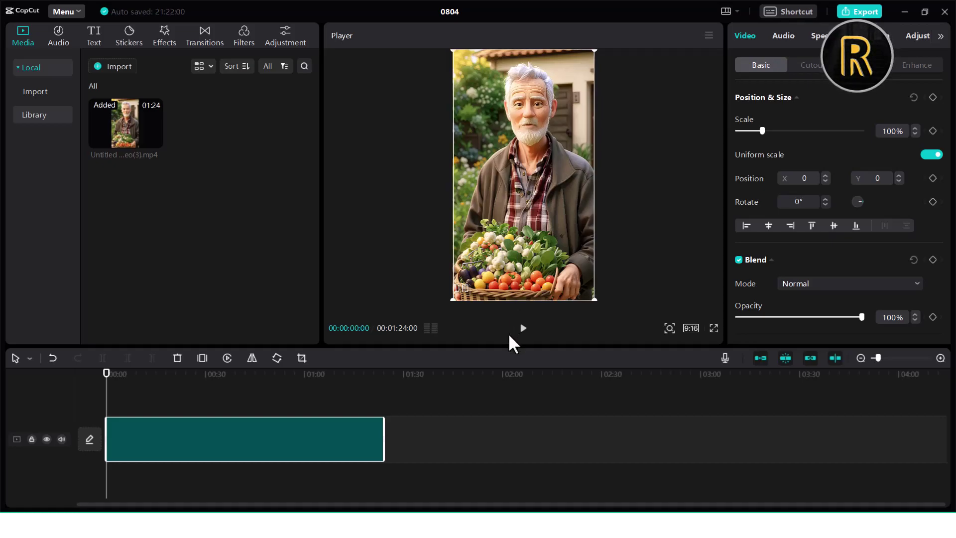
# - Generate English auto captions for the video with Clear current subtitle enabled
pyautogui.click(229, 374)
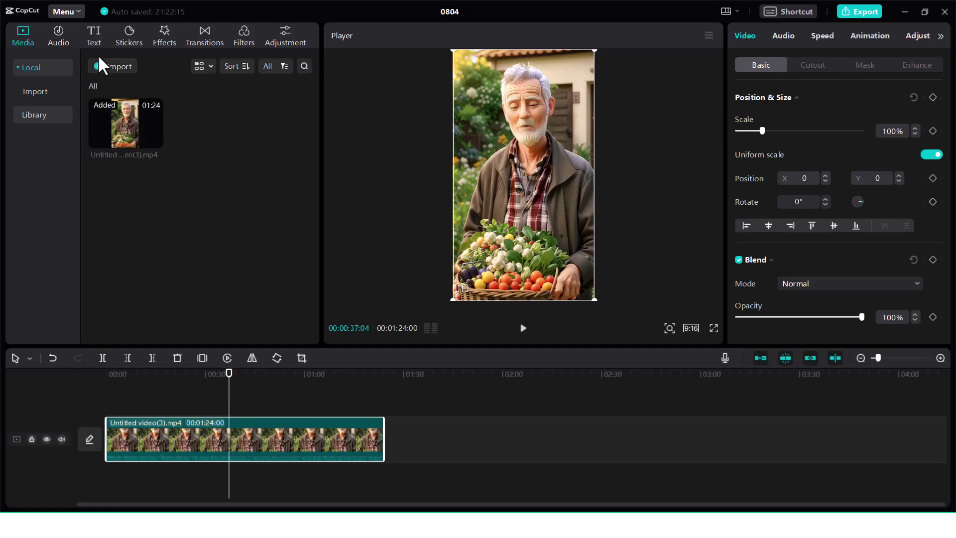
pyautogui.click(91, 36)
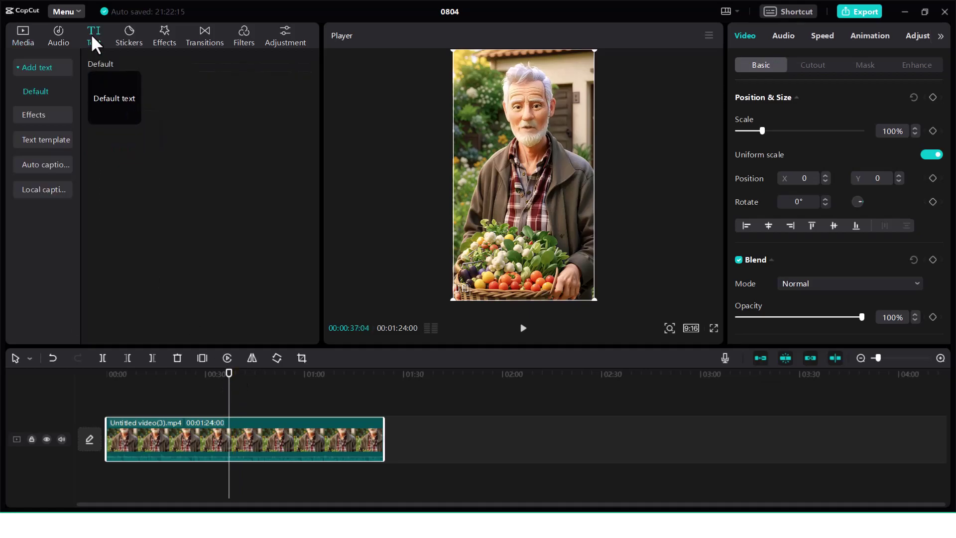
pyautogui.click(39, 166)
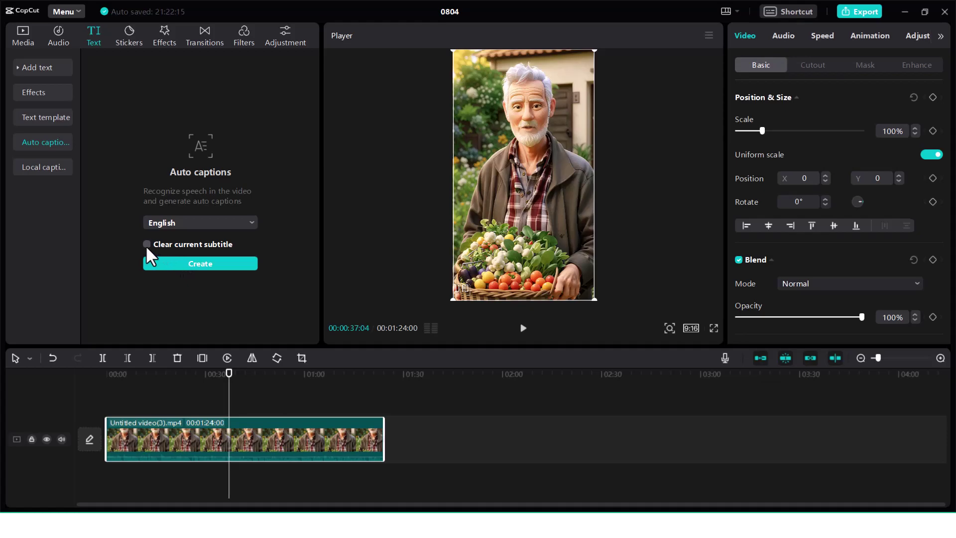
pyautogui.click(201, 263)
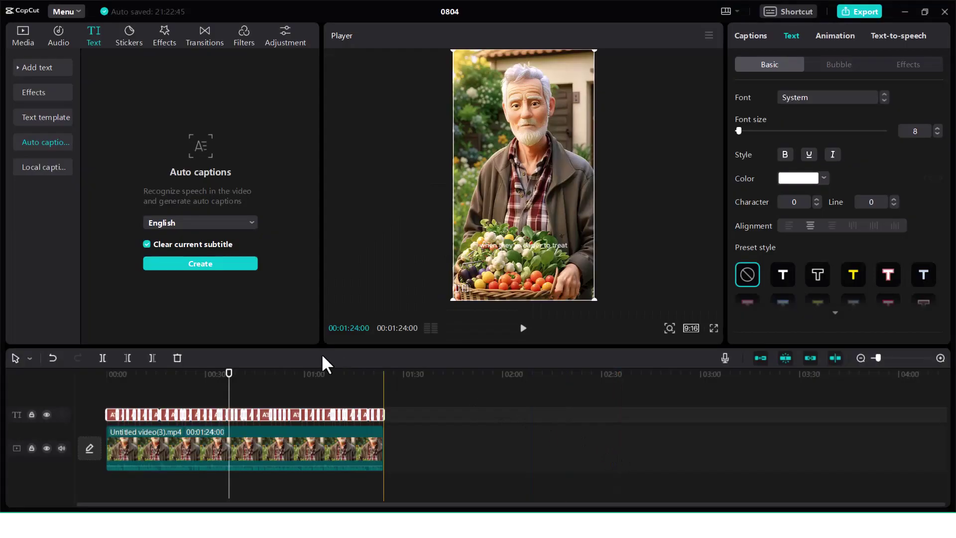
# - Play the captioned video from the beginning to check the generated captions
pyautogui.moveTo(229, 385); pyautogui.dragTo(88, 380)
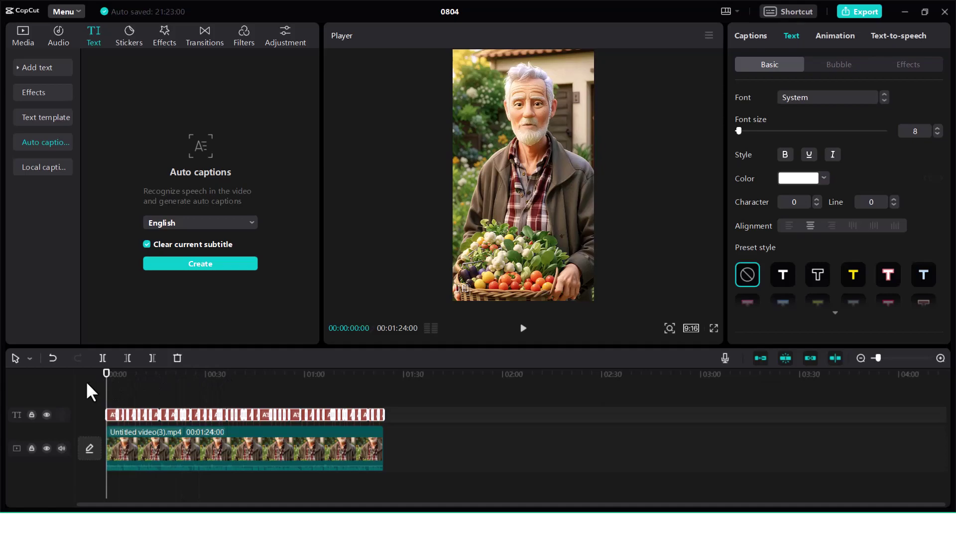
pyautogui.click(523, 328)
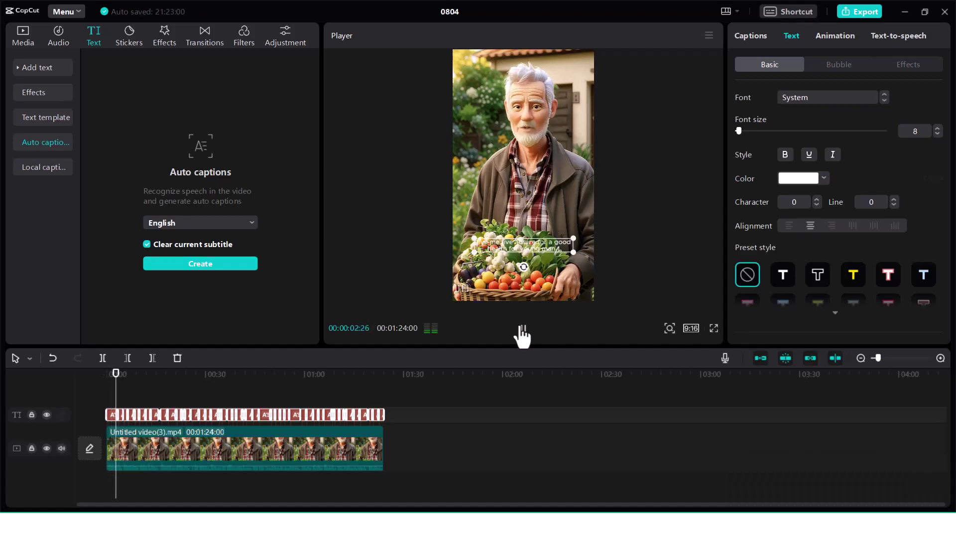
pyautogui.click(523, 329)
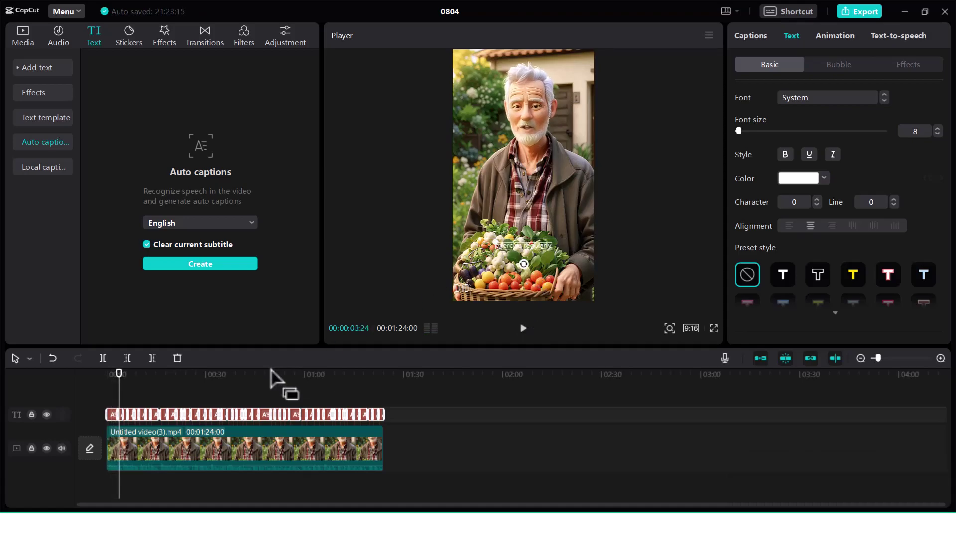
# - Select all the captions on the timeline and set their font to Dasar
pyautogui.moveTo(428, 418); pyautogui.dragTo(97, 410)
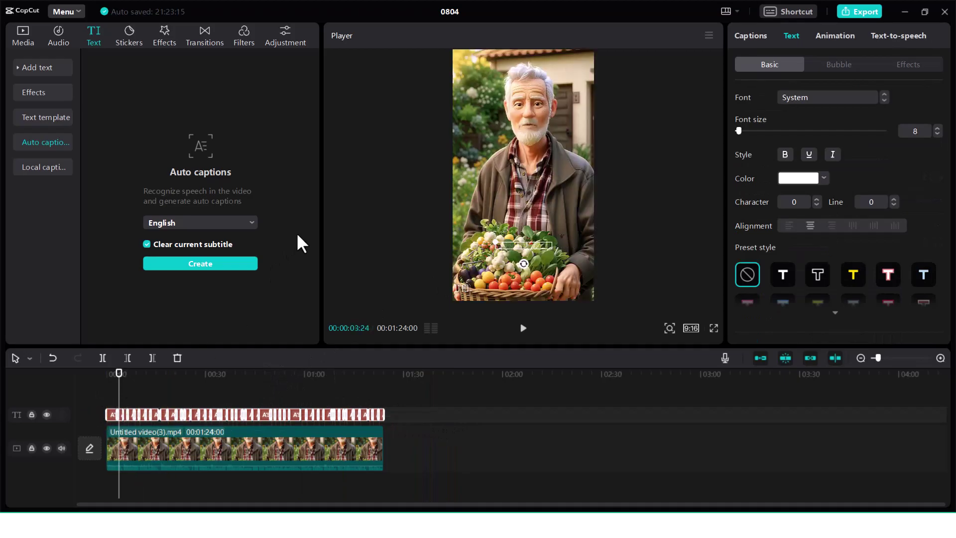
pyautogui.click(861, 94)
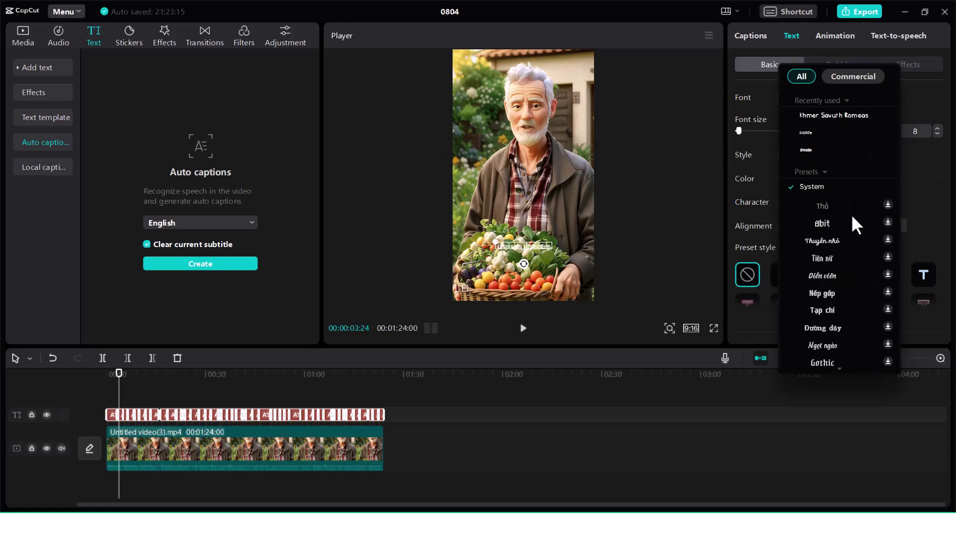
pyautogui.scroll(-1, 844, 271)
pyautogui.scroll(-6, 847, 267)
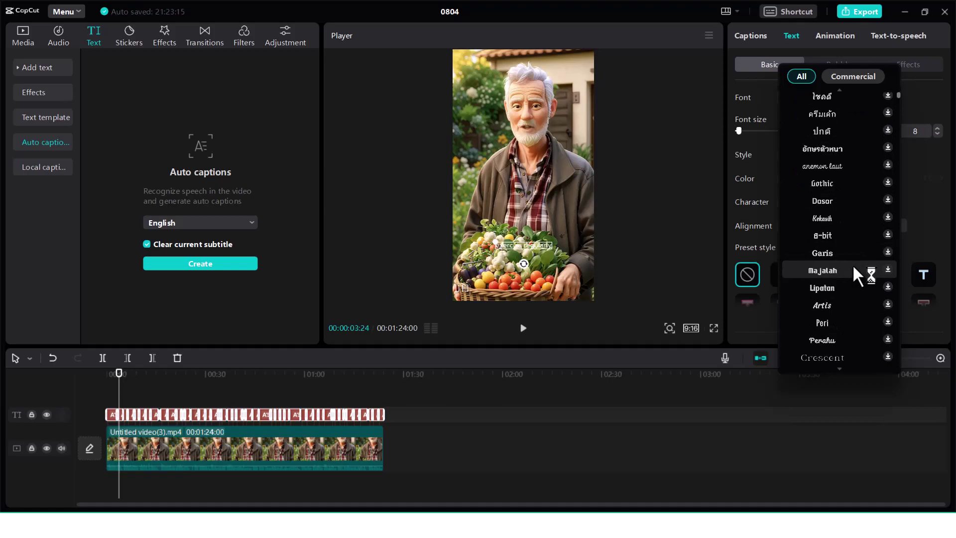
pyautogui.click(839, 198)
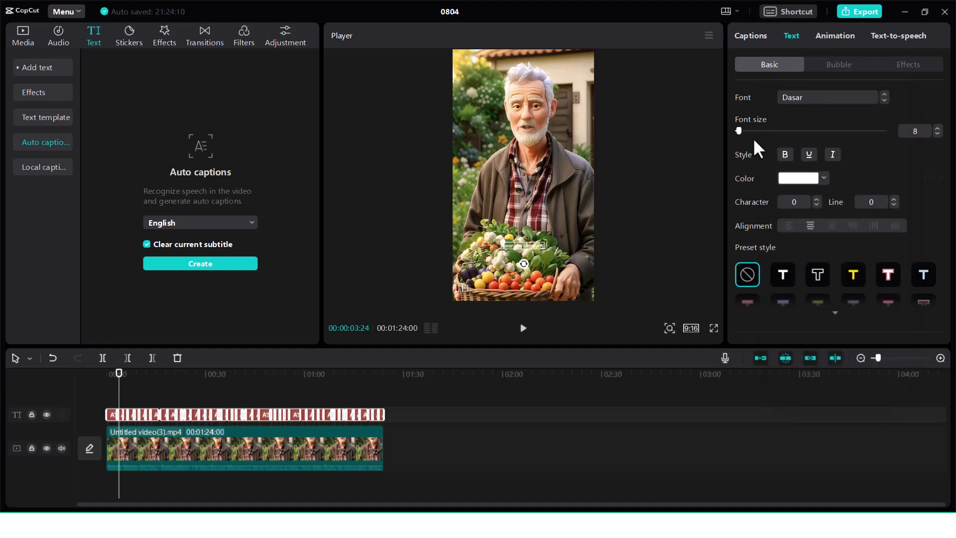
# - Enlarge the captions to font size 33 and apply bold style
pyautogui.moveTo(743, 129); pyautogui.dragTo(754, 130)
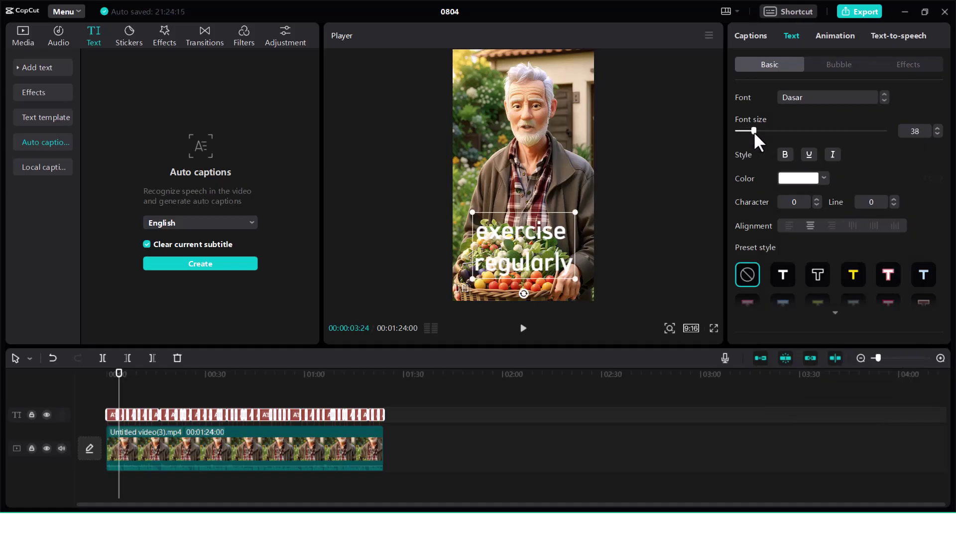
pyautogui.moveTo(754, 131); pyautogui.dragTo(750, 133)
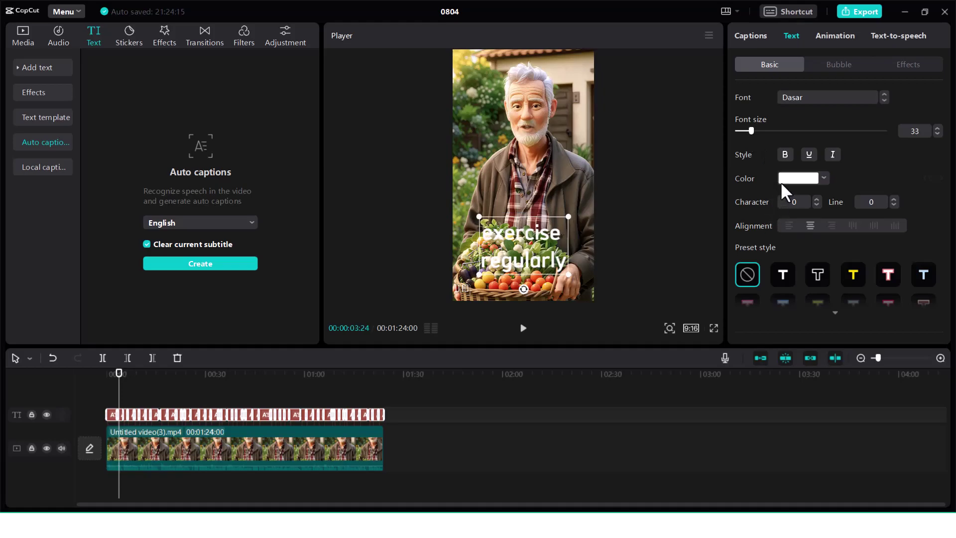
pyautogui.click(783, 156)
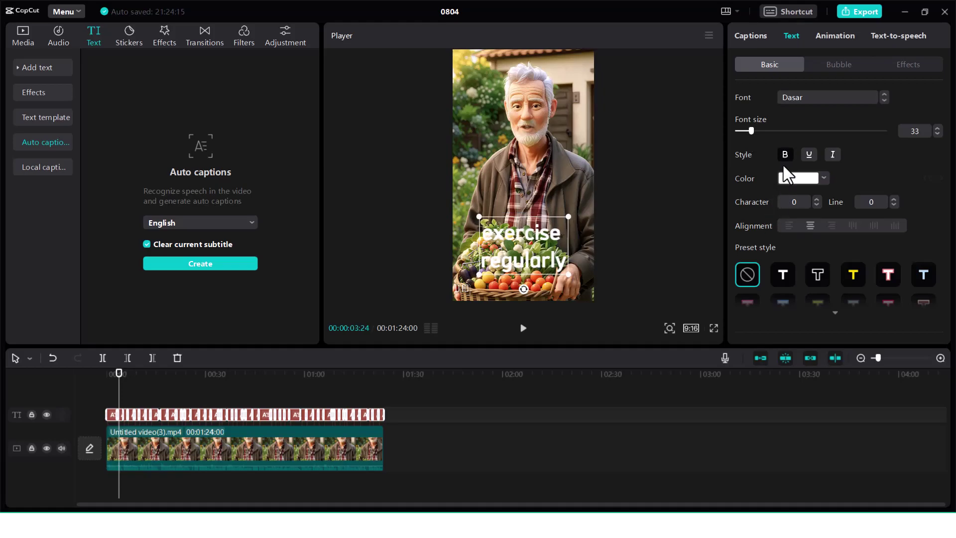
# - Try blue 005CFF as the caption color and return it to white FFFFFF
pyautogui.click(825, 177)
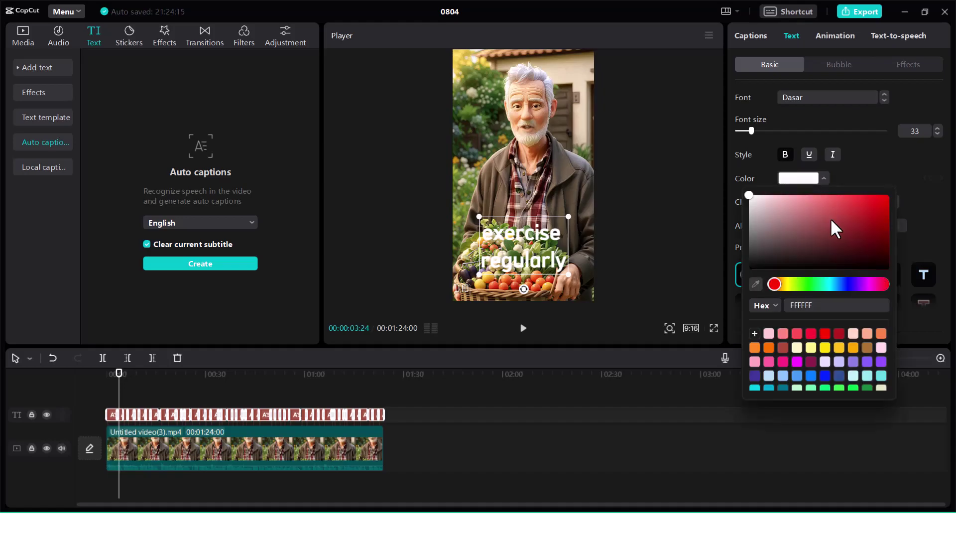
pyautogui.click(849, 283)
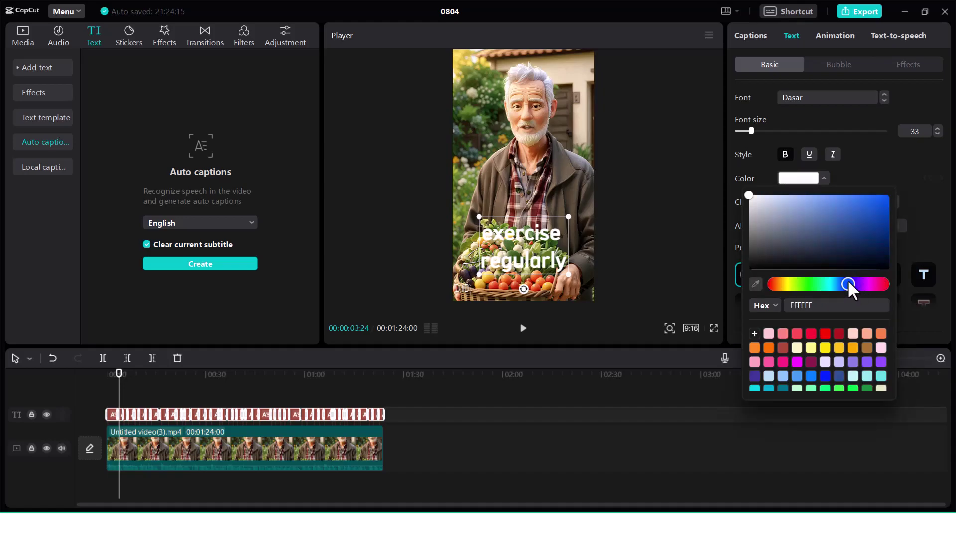
pyautogui.moveTo(862, 216); pyautogui.dragTo(900, 190)
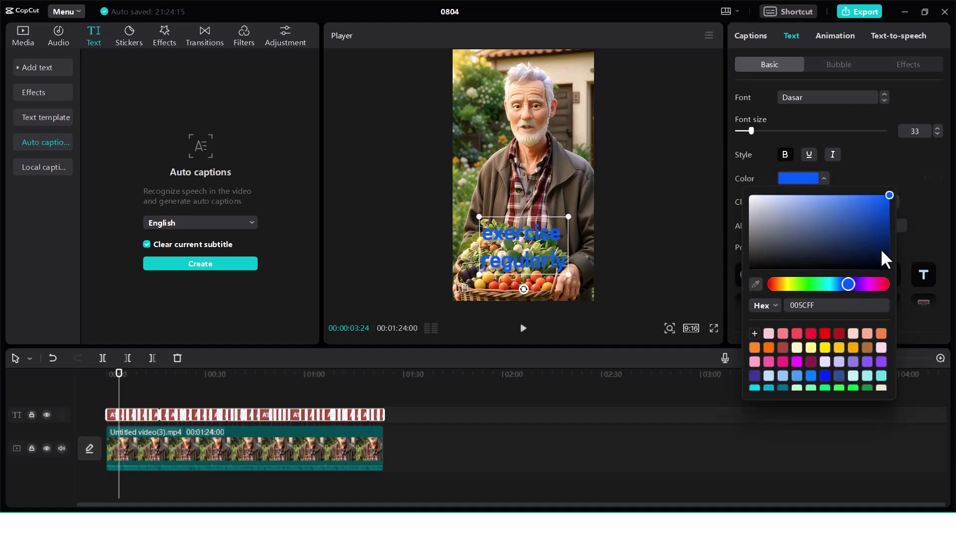
pyautogui.moveTo(884, 257); pyautogui.dragTo(904, 291)
pyautogui.moveTo(757, 206); pyautogui.dragTo(742, 194)
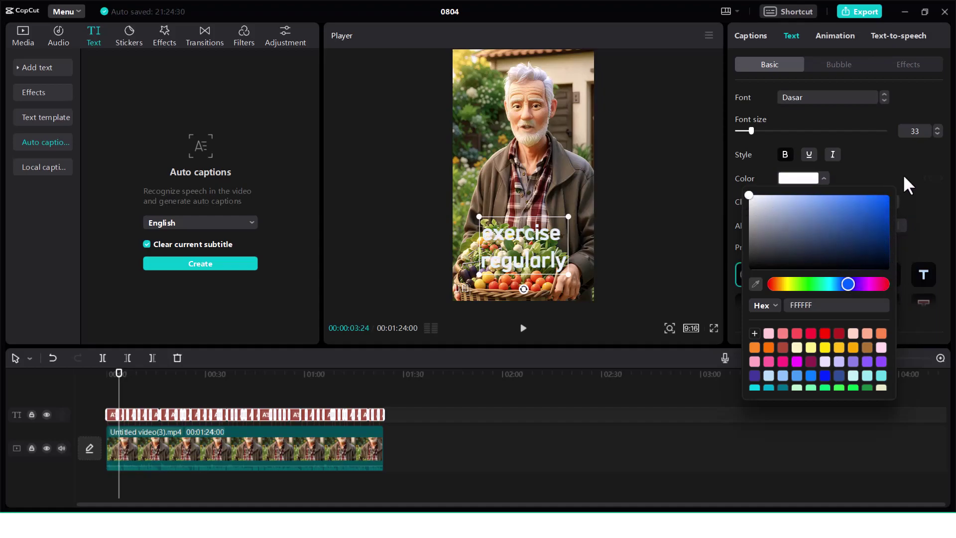
pyautogui.click(902, 180)
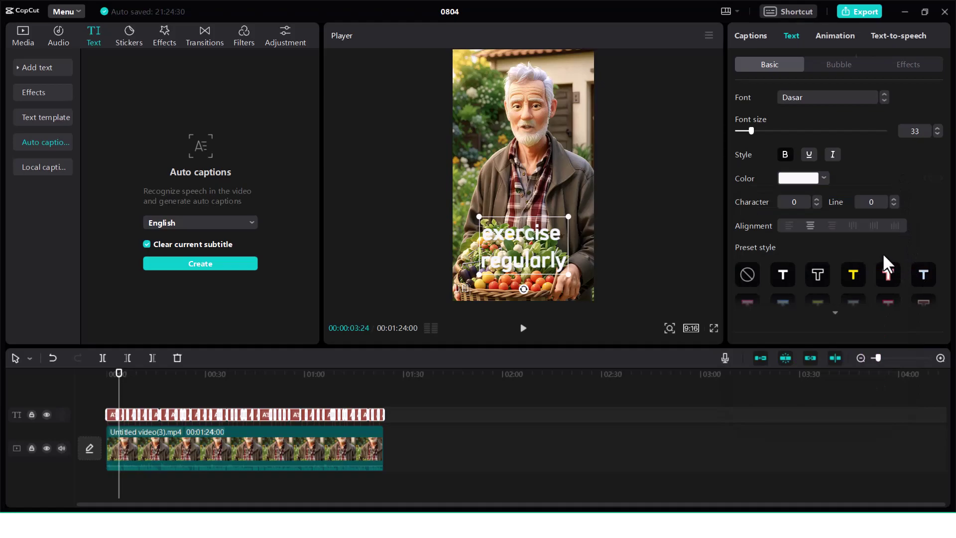
# - Apply the preset style with white text and a black outline to the captions and set the font size to 22
pyautogui.click(784, 277)
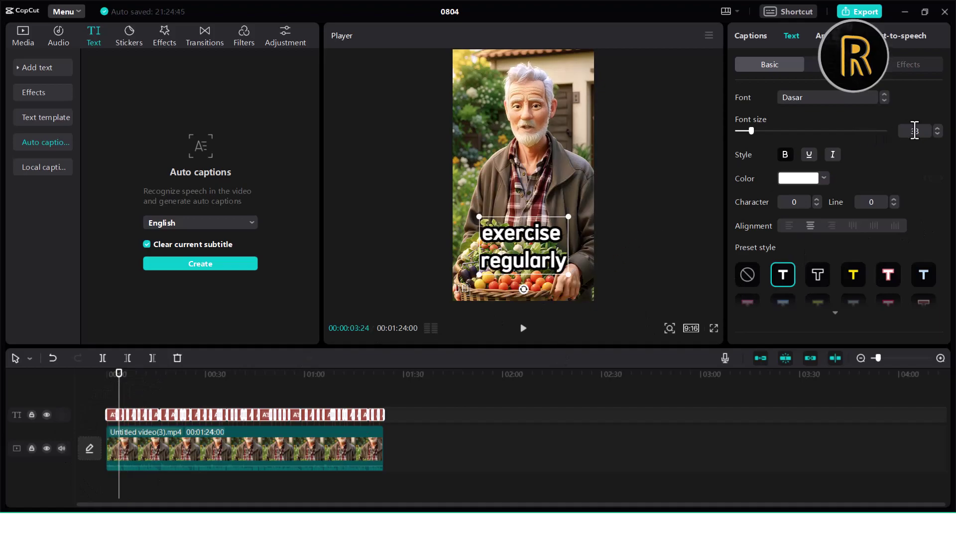
pyautogui.moveTo(747, 132); pyautogui.dragTo(746, 133)
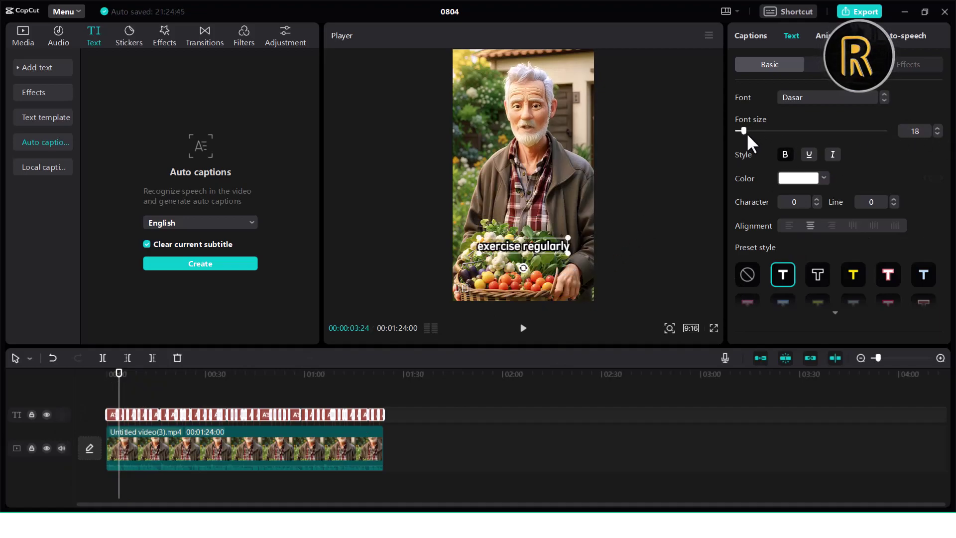
pyautogui.click(937, 127)
pyautogui.click(938, 127)
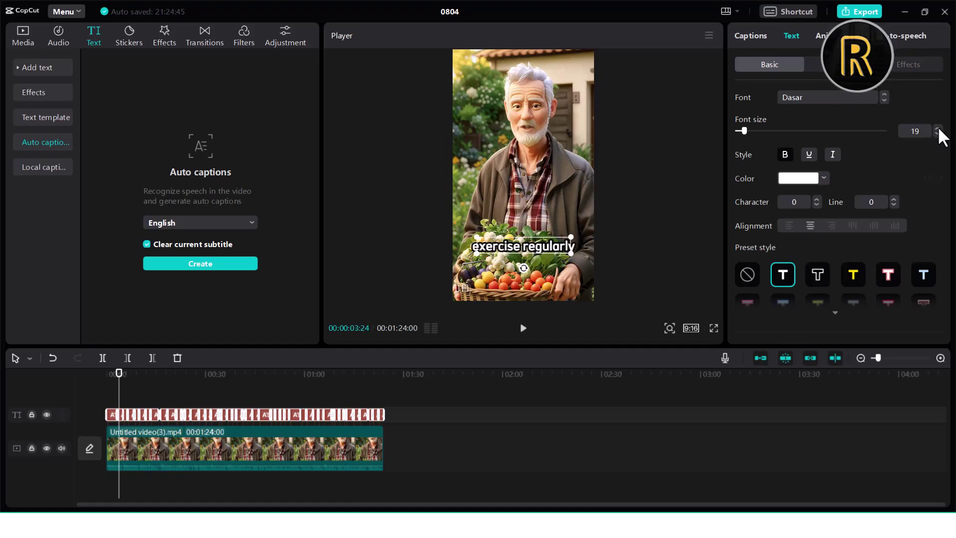
pyautogui.click(937, 127)
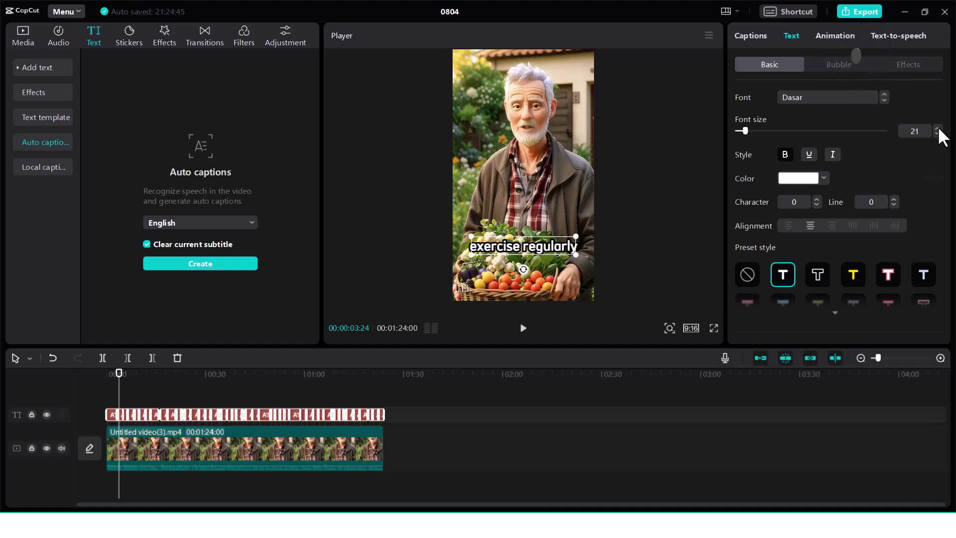
pyautogui.click(938, 127)
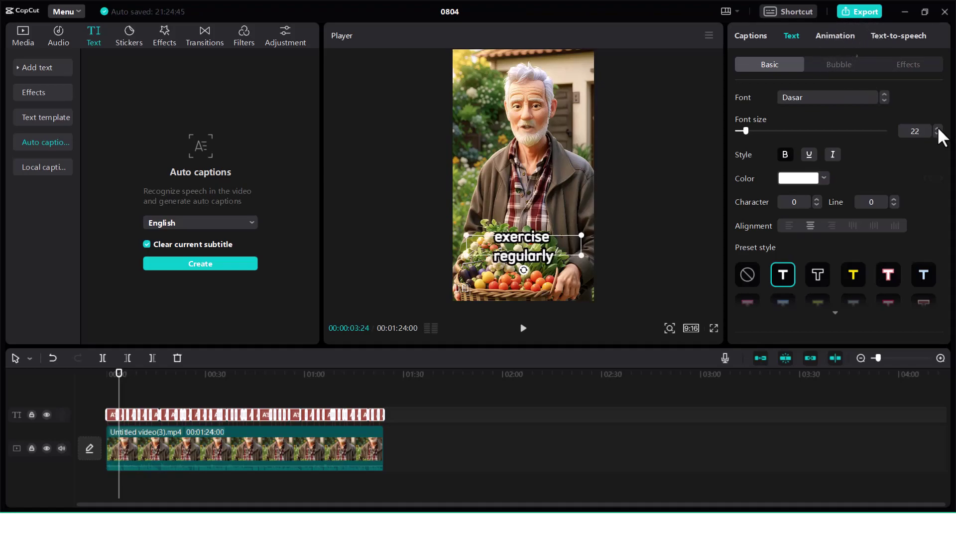
pyautogui.click(938, 128)
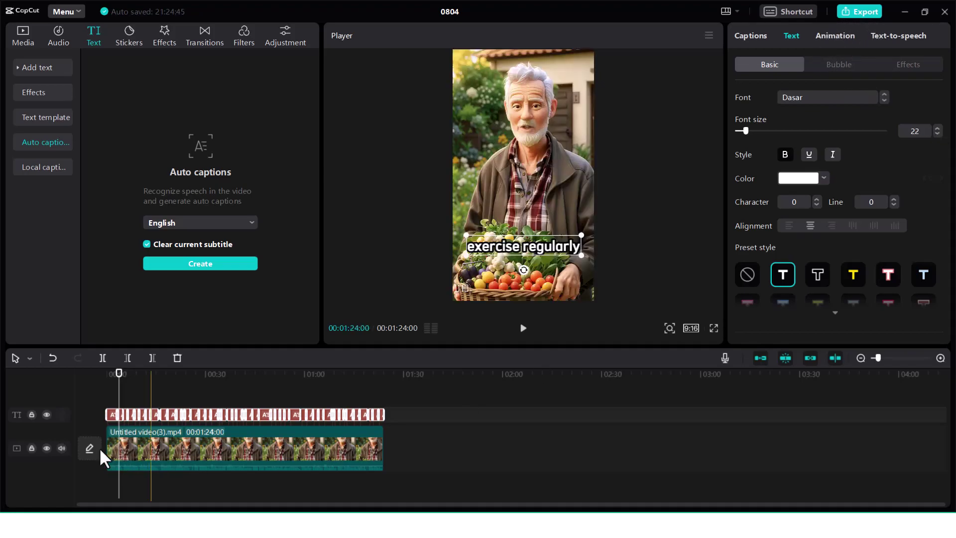
# - Play the video from the start to review the restyled captions
pyautogui.moveTo(117, 374); pyautogui.dragTo(80, 382)
pyautogui.press('space')
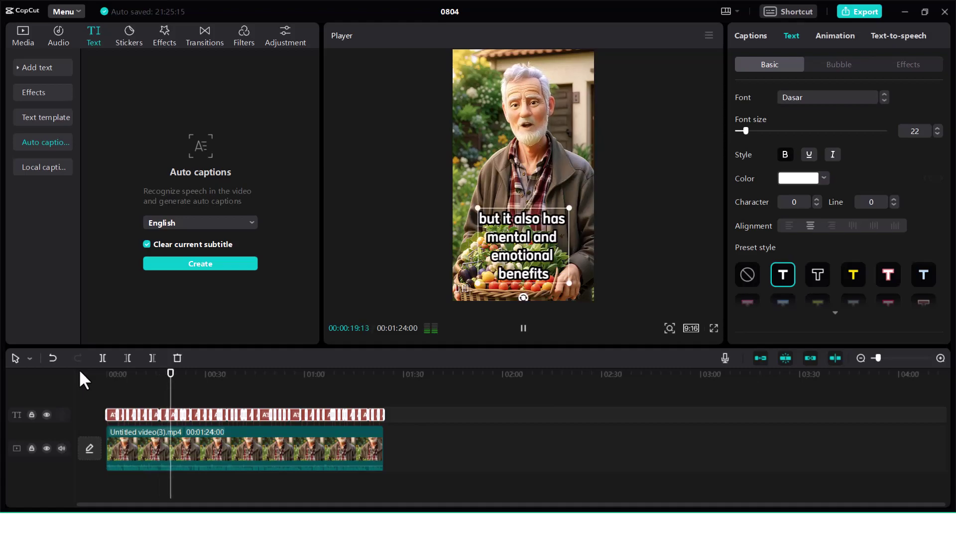
pyautogui.press('space')
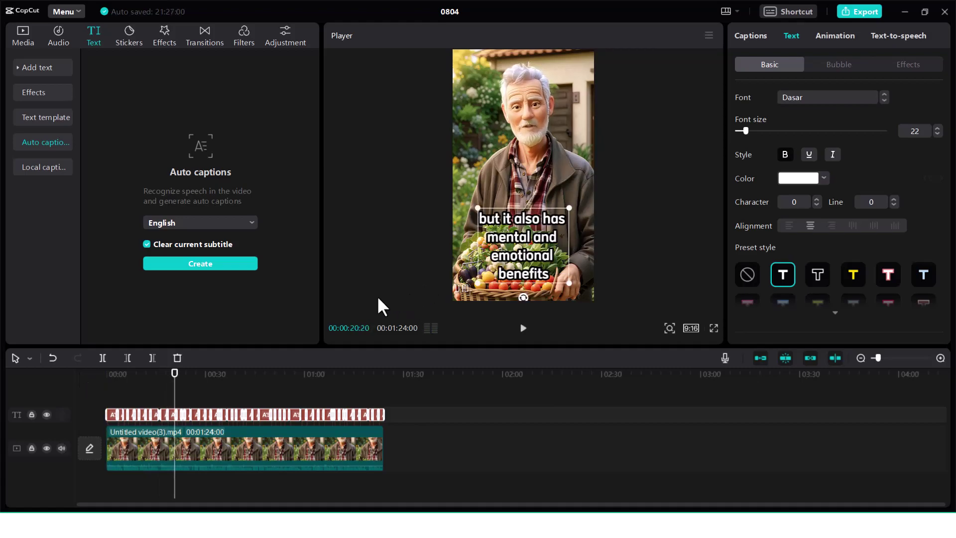
pyautogui.click(523, 327)
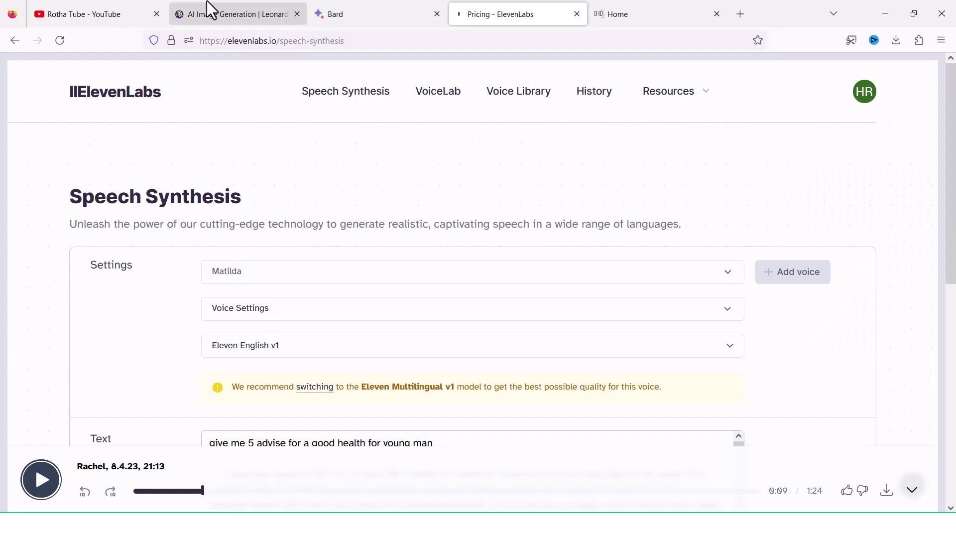
# - Review the Leonardo.Ai images, Bard's health tips, the ElevenLabs speech synthesis page and the D-ID video library in the browser, and return to CapCut
pyautogui.click(208, 10)
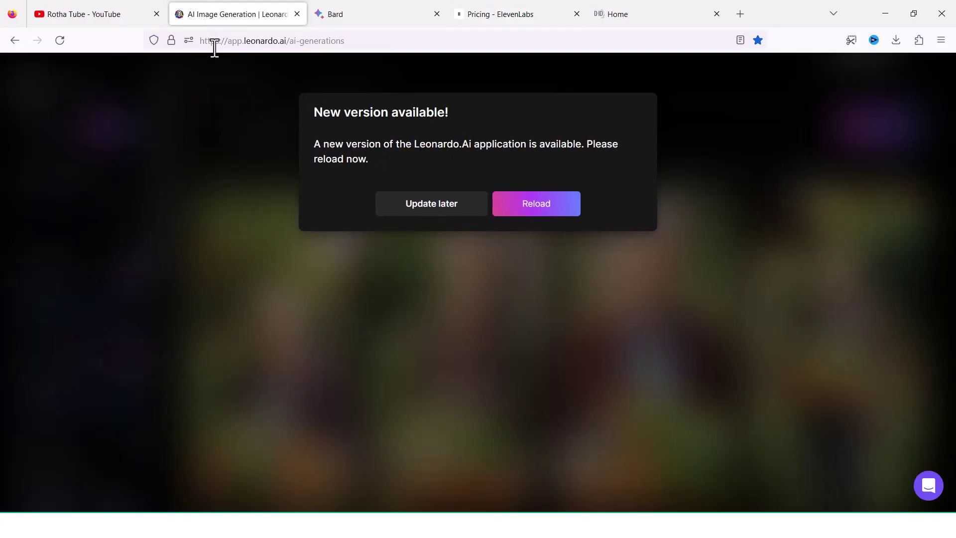
pyautogui.click(410, 212)
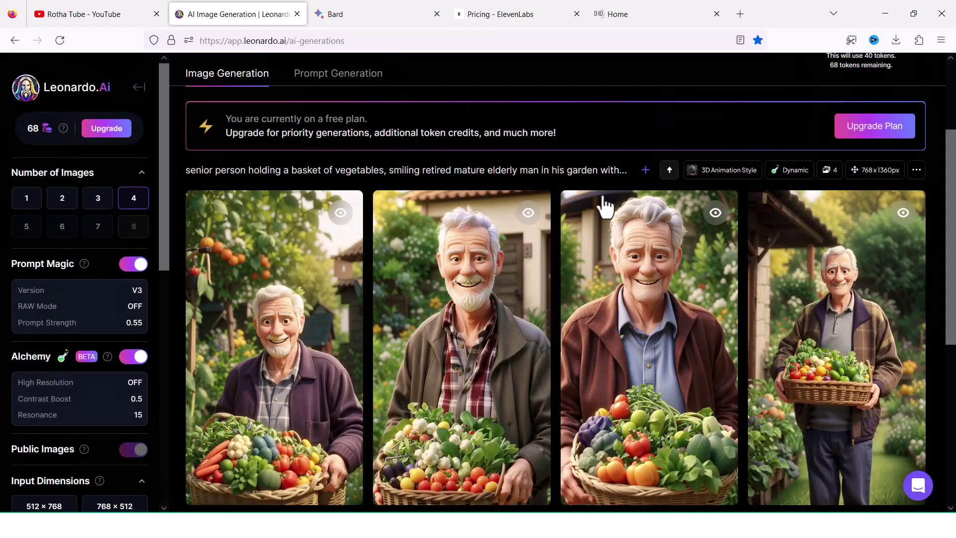
pyautogui.click(384, 10)
pyautogui.click(311, 175)
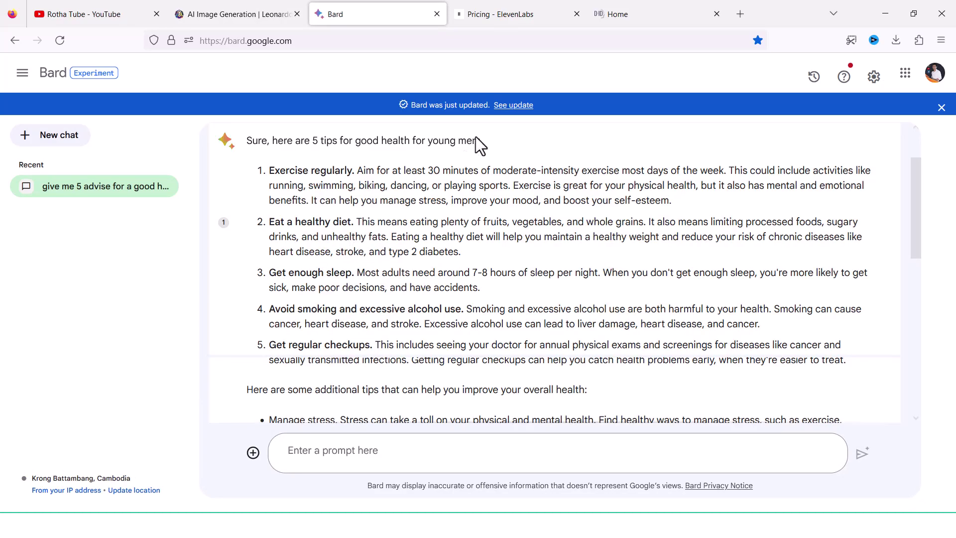
pyautogui.click(529, 5)
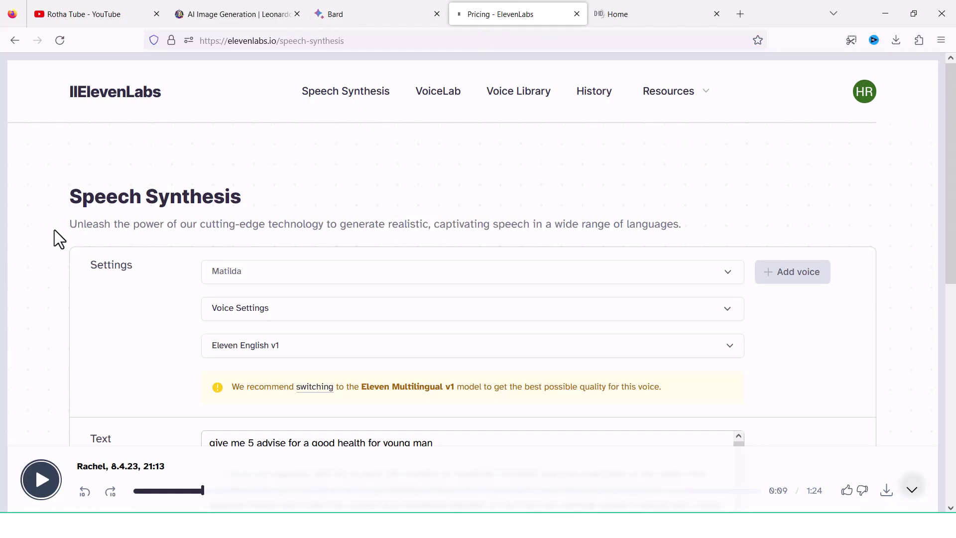
pyautogui.scroll(-5, 54, 230)
pyautogui.scroll(5, 55, 231)
pyautogui.click(677, 2)
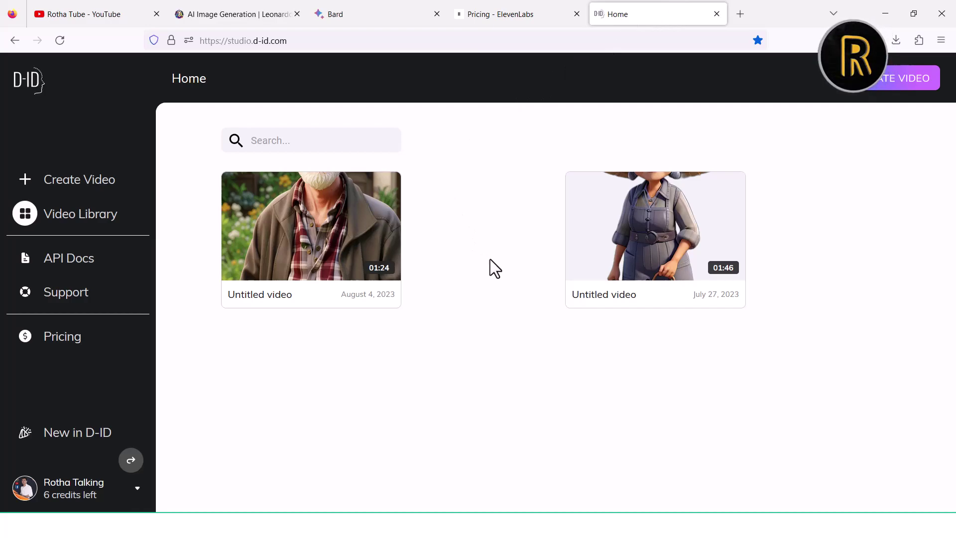
pyautogui.click(534, 509)
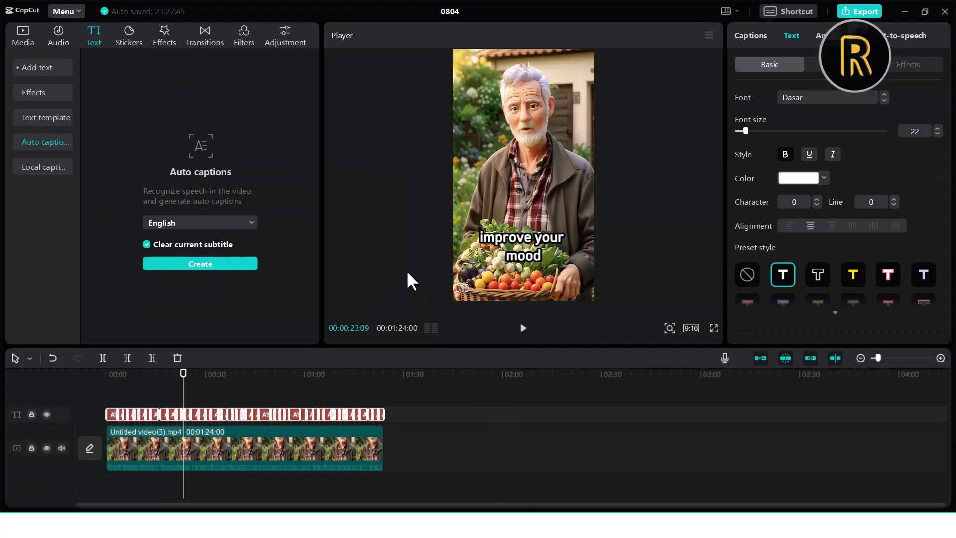